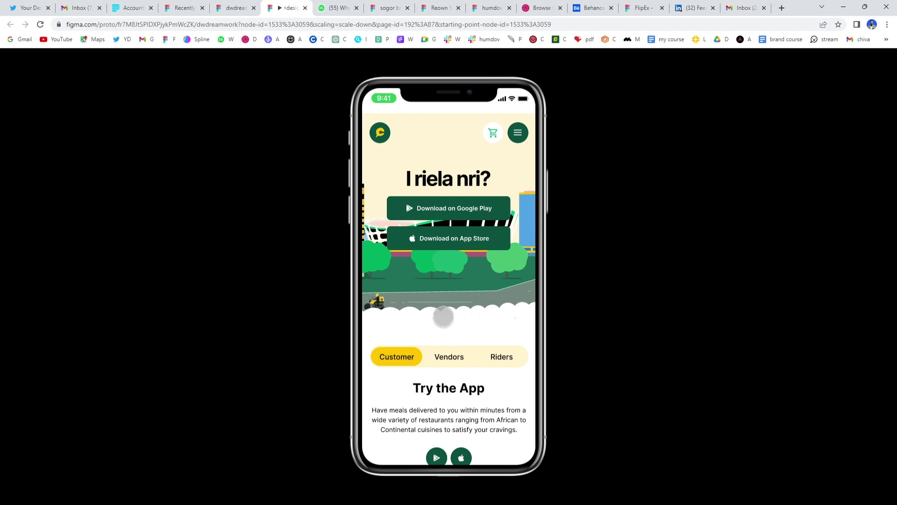
- Scroll through the dwdreamwork prototype's feature tags and app-screen carousel in presentation view
{"action": "scroll", "coordinate": [461, 348], "scroll_direction": "down", "scroll_amount": 20}
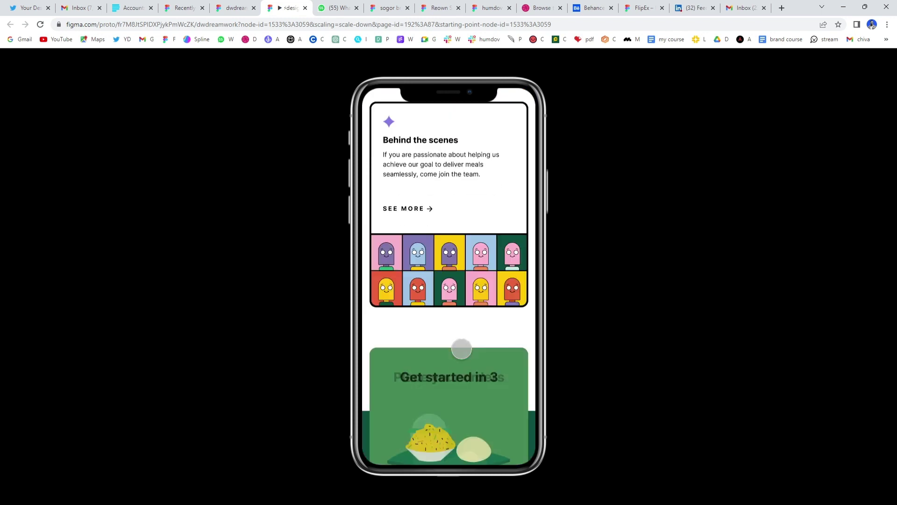
{"action": "scroll", "coordinate": [462, 348], "scroll_direction": "down", "scroll_amount": 12}
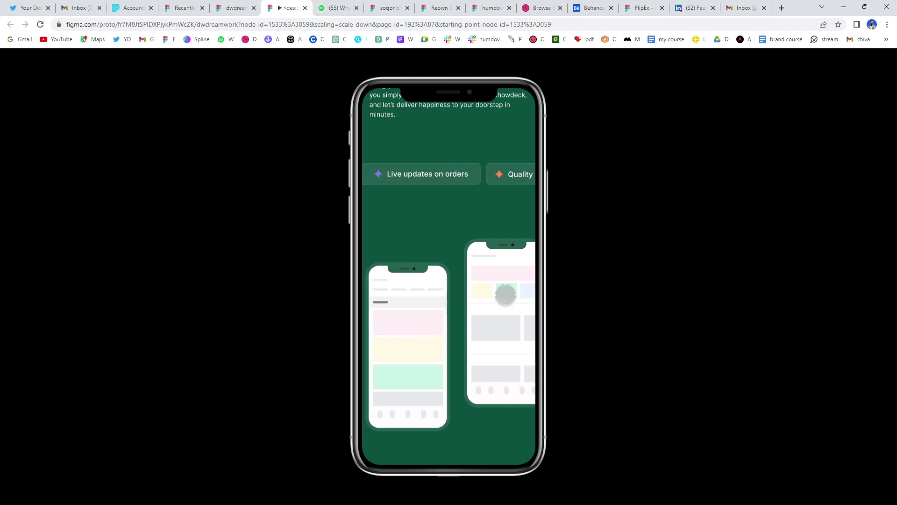
{"action": "scroll", "coordinate": [505, 294], "scroll_direction": "down", "scroll_amount": 5}
{"action": "scroll", "coordinate": [505, 295], "scroll_direction": "up", "scroll_amount": 2}
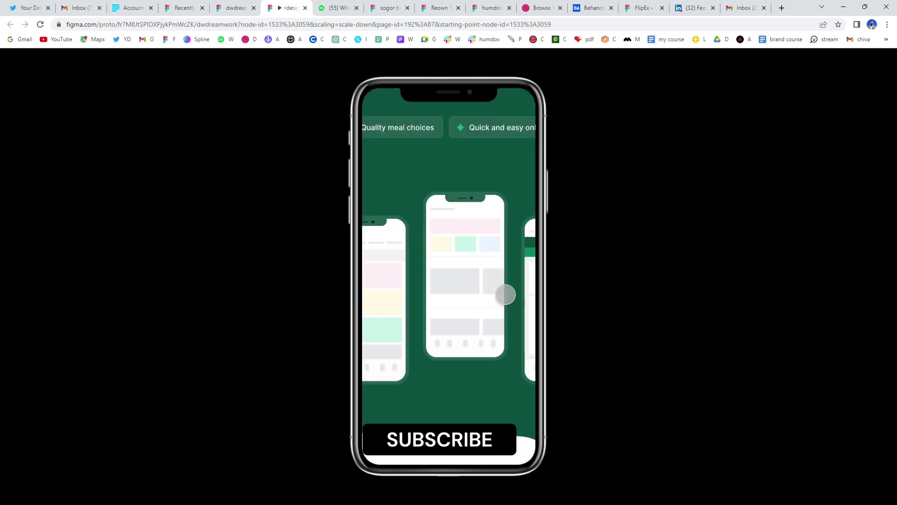
- Back in the design file, duplicate Frame 47673 out of Component 94 as a top-level frame
{"action": "left_click", "coordinate": [239, 8]}
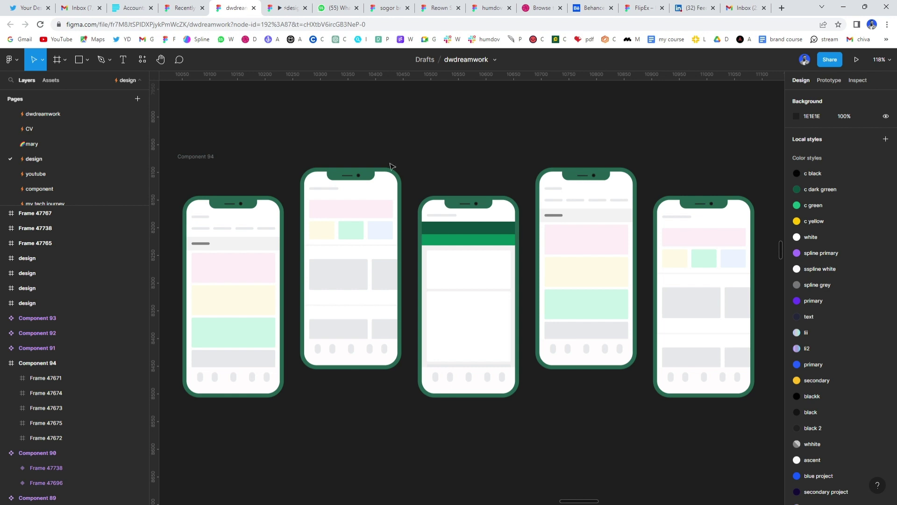
{"action": "scroll", "coordinate": [367, 203], "scroll_direction": "down", "scroll_amount": 5}
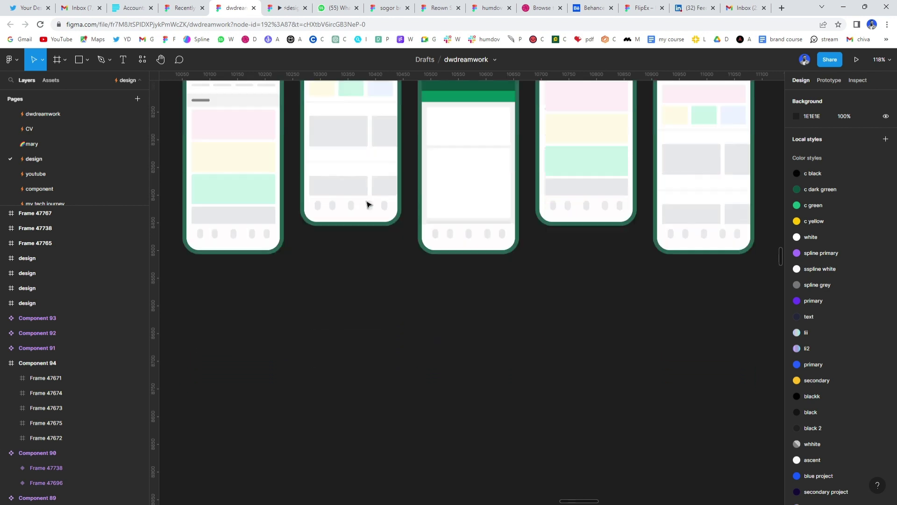
{"action": "left_click", "coordinate": [235, 128]}
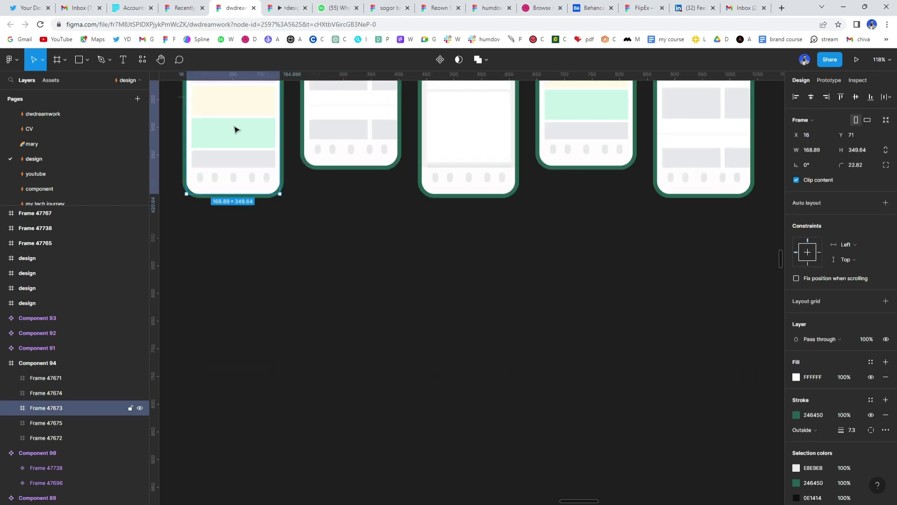
{"action": "left_click_drag", "start_coordinate": [237, 117], "coordinate": [541, 433]}
{"action": "scroll", "coordinate": [544, 436], "scroll_direction": "down", "scroll_amount": 5}
{"action": "scroll", "coordinate": [533, 327], "scroll_direction": "up", "scroll_amount": 2}
- Position the copied phone wireframe on its own below the row, checking spacing
{"action": "left_click_drag", "start_coordinate": [527, 232], "coordinate": [440, 277]}
{"action": "scroll", "coordinate": [440, 276], "scroll_direction": "up", "scroll_amount": 5}
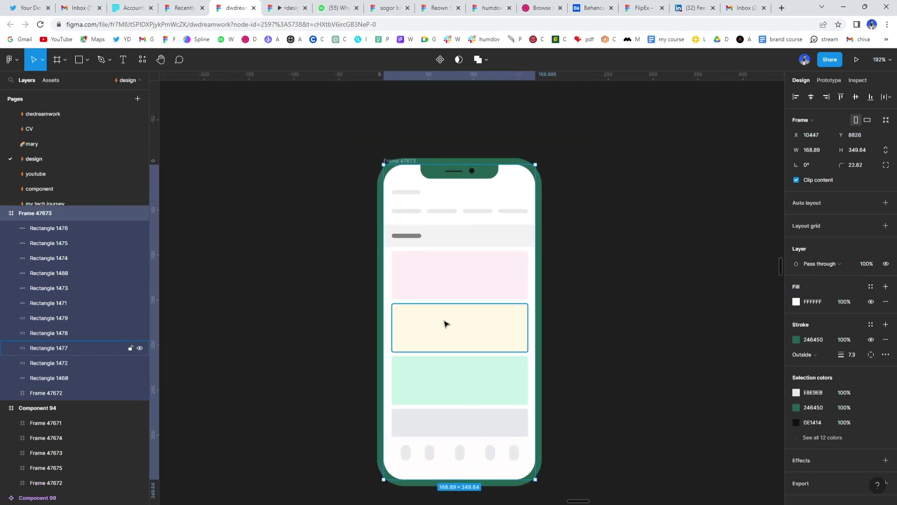
{"action": "left_click_drag", "start_coordinate": [443, 318], "coordinate": [433, 302]}
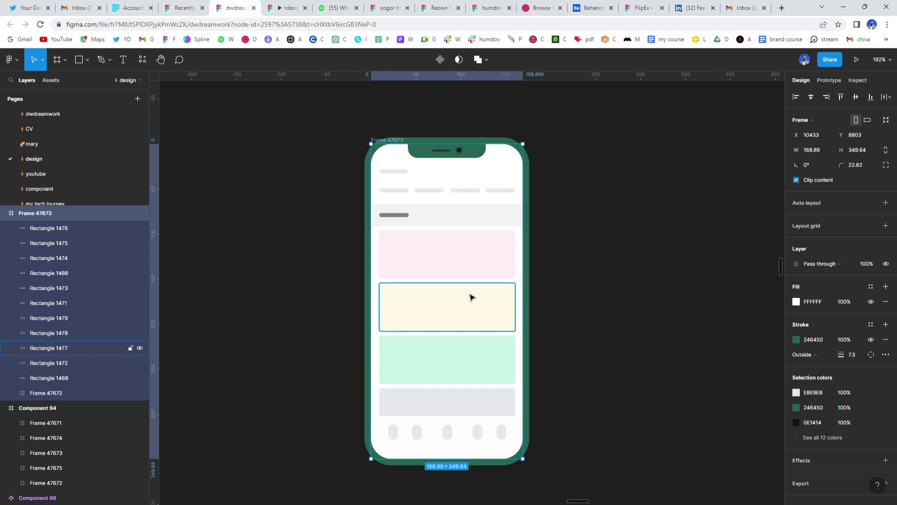
{"action": "scroll", "coordinate": [469, 295], "scroll_direction": "down", "scroll_amount": 3}
{"action": "scroll", "coordinate": [469, 294], "scroll_direction": "right", "scroll_amount": 3}
{"action": "scroll", "coordinate": [470, 293], "scroll_direction": "left", "scroll_amount": 1}
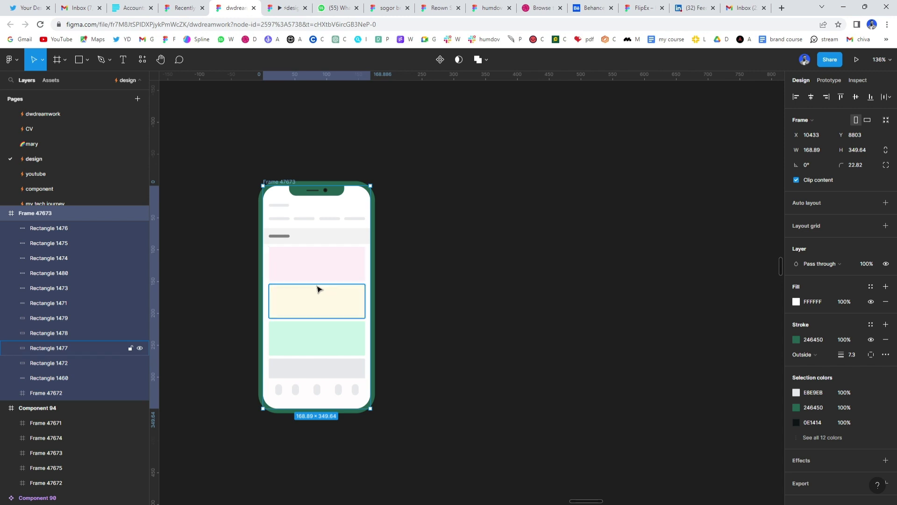
{"action": "scroll", "coordinate": [295, 353], "scroll_direction": "up", "scroll_amount": 3}
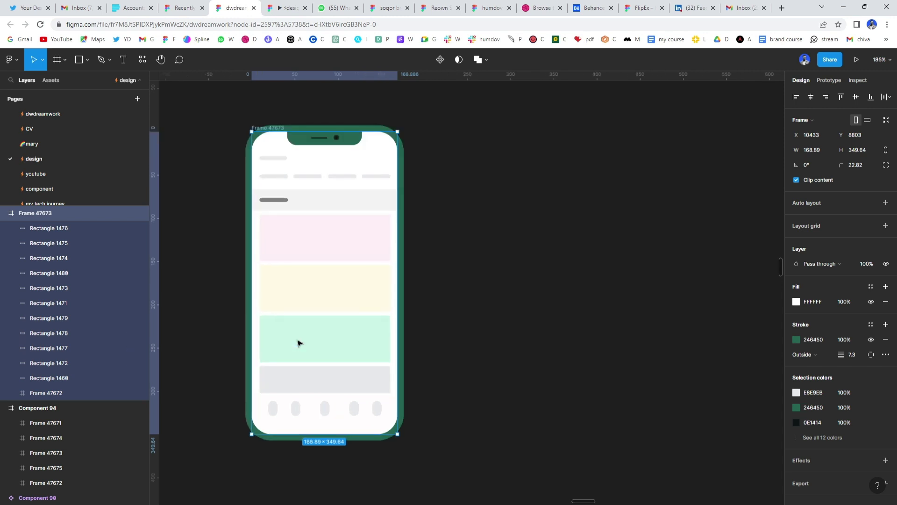
{"action": "key", "text": "alt"}
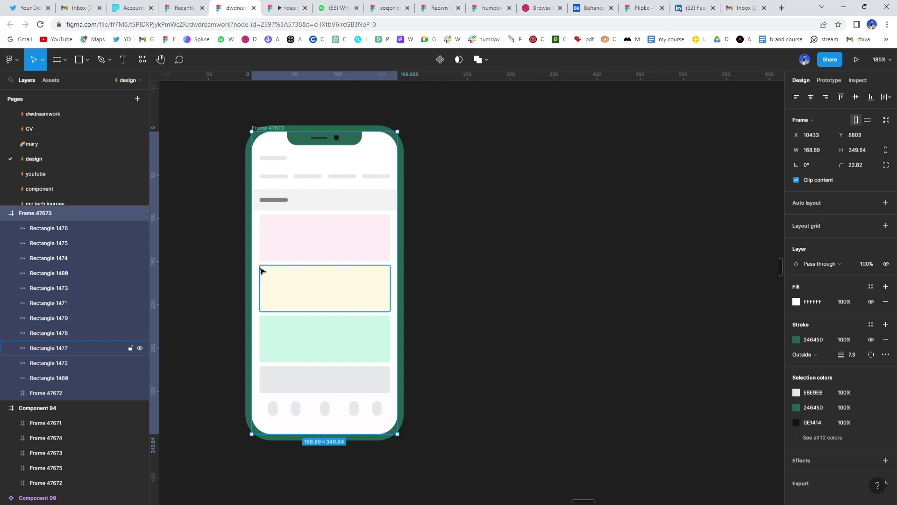
- Alt-drag a duplicate of the phone wireframe to its right
{"action": "key", "text": "alt"}
{"action": "left_click_drag", "start_coordinate": [269, 268], "coordinate": [456, 266]}
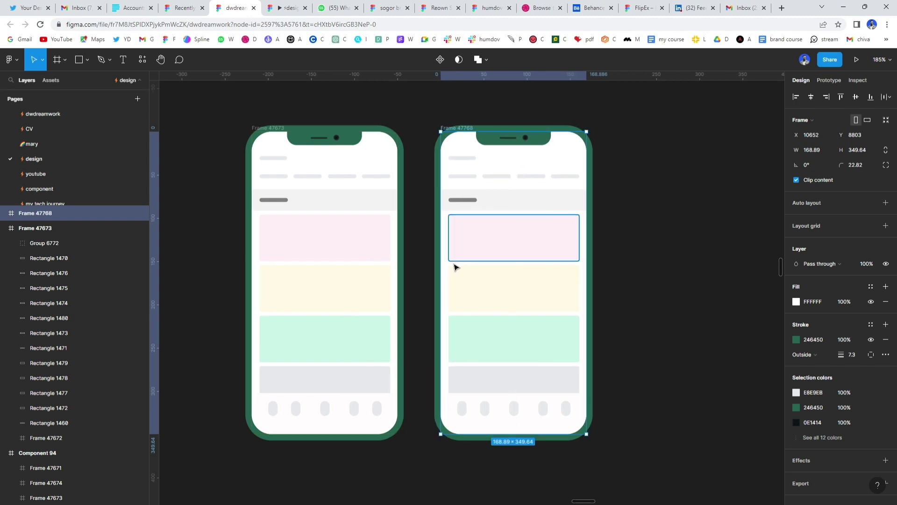
{"action": "scroll", "coordinate": [407, 281], "scroll_direction": "down", "scroll_amount": 2}
{"action": "scroll", "coordinate": [406, 280], "scroll_direction": "right", "scroll_amount": 5}
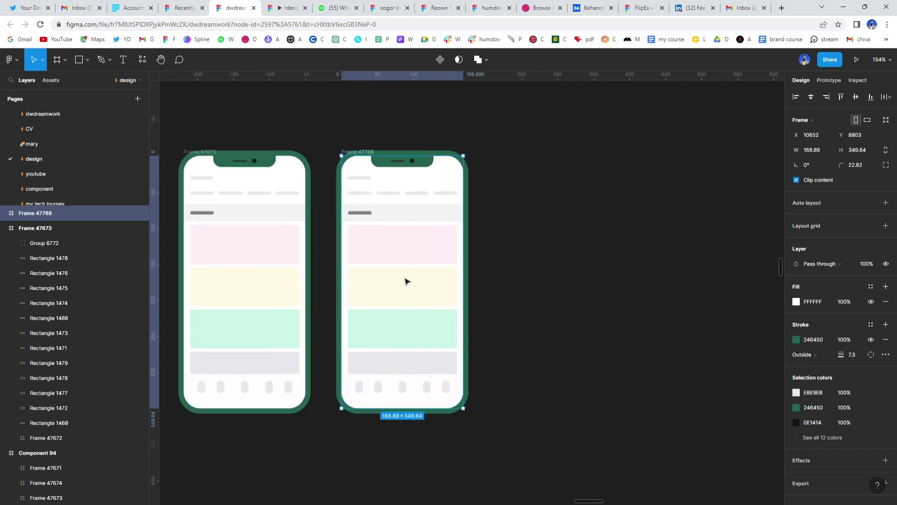
{"action": "scroll", "coordinate": [407, 281], "scroll_direction": "right", "scroll_amount": 3}
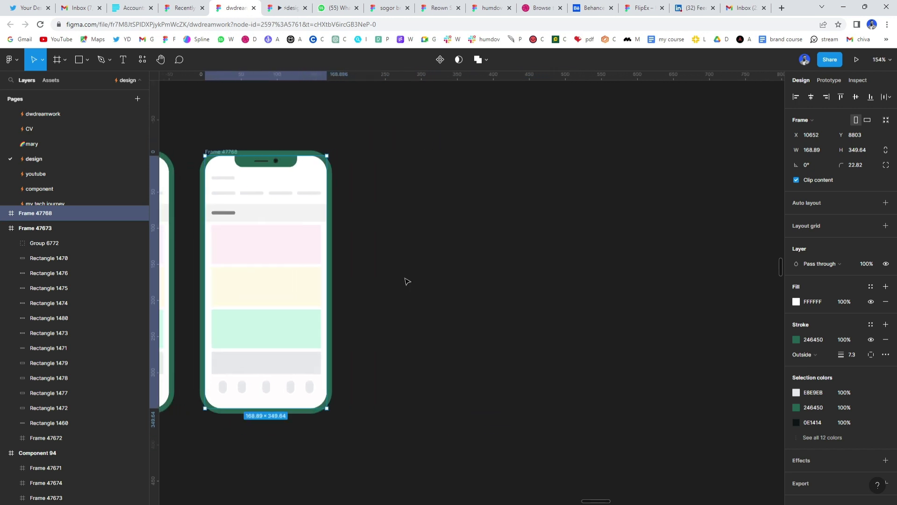
- Add more copies with Ctrl+D until five evenly spaced phones fill the row
{"action": "key", "text": "ctrl+d"}
{"action": "key", "text": "ctrl+d"}
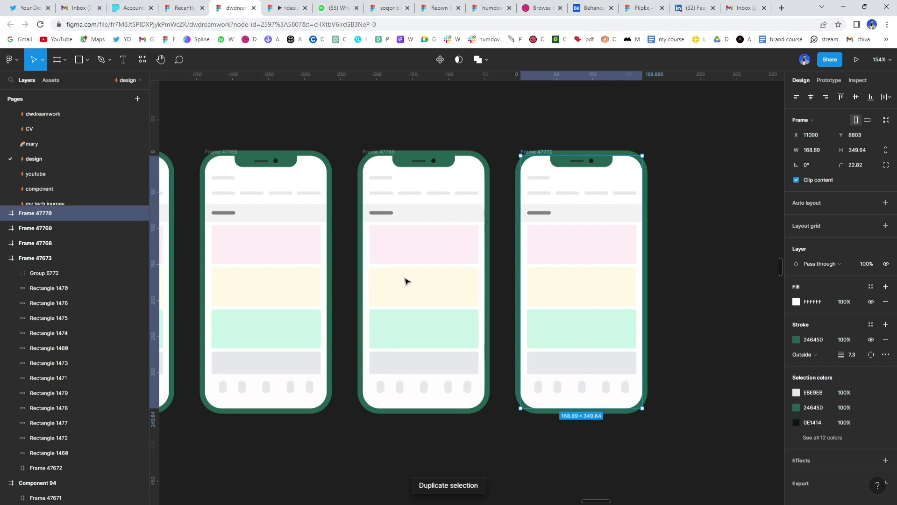
{"action": "key", "text": "ctrl+d"}
{"action": "scroll", "coordinate": [407, 280], "scroll_direction": "right", "scroll_amount": 4}
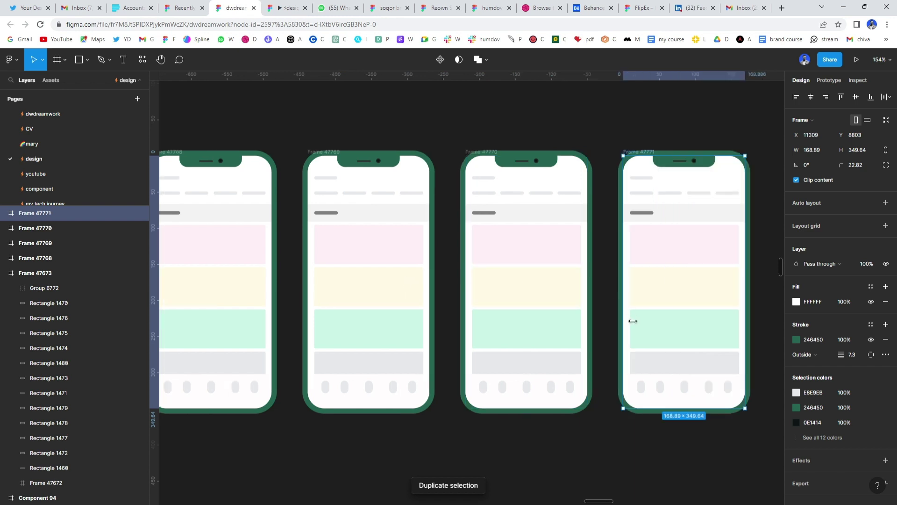
{"action": "scroll", "coordinate": [633, 321], "scroll_direction": "left", "scroll_amount": 5}
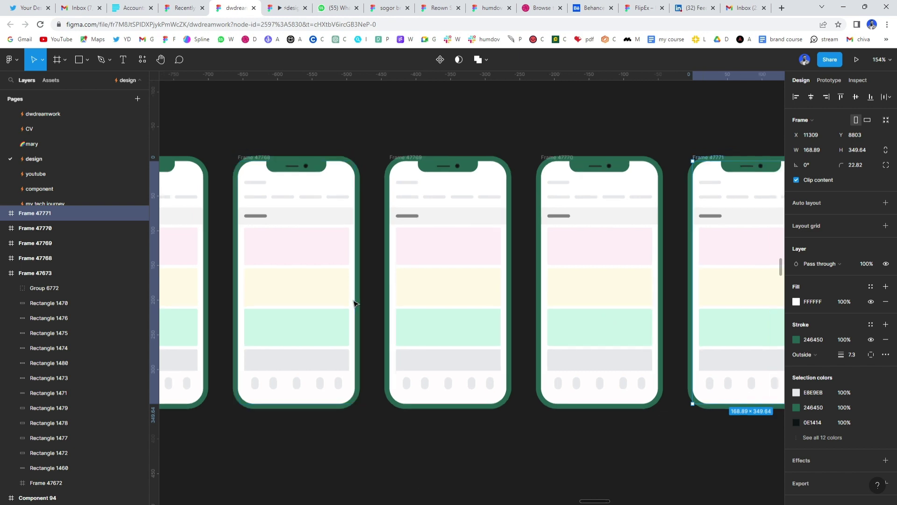
{"action": "scroll", "coordinate": [354, 304], "scroll_direction": "down", "scroll_amount": 2}
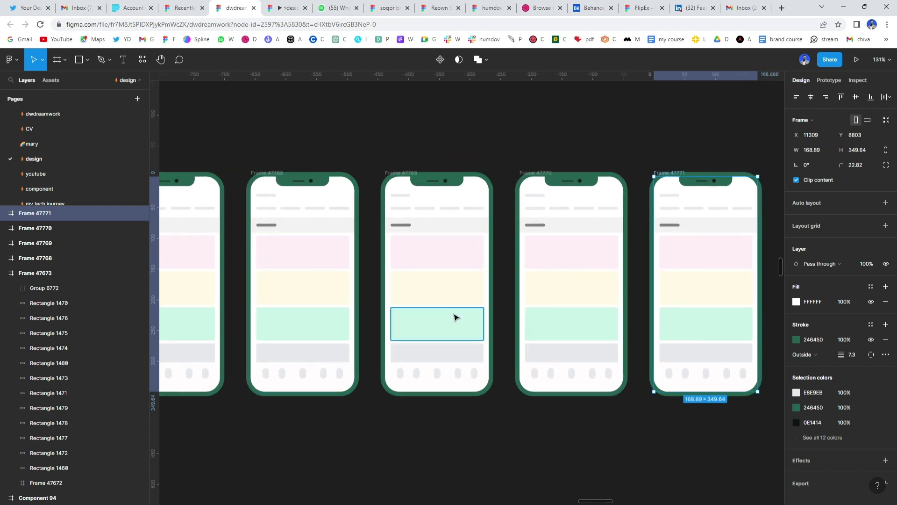
{"action": "scroll", "coordinate": [455, 318], "scroll_direction": "left", "scroll_amount": 2}
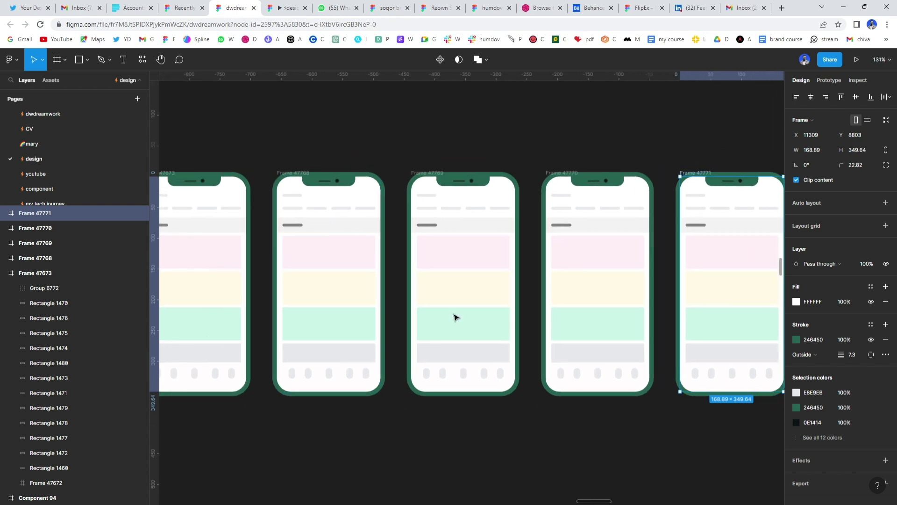
{"action": "scroll", "coordinate": [455, 318], "scroll_direction": "down", "scroll_amount": 1}
{"action": "scroll", "coordinate": [455, 318], "scroll_direction": "left", "scroll_amount": 1}
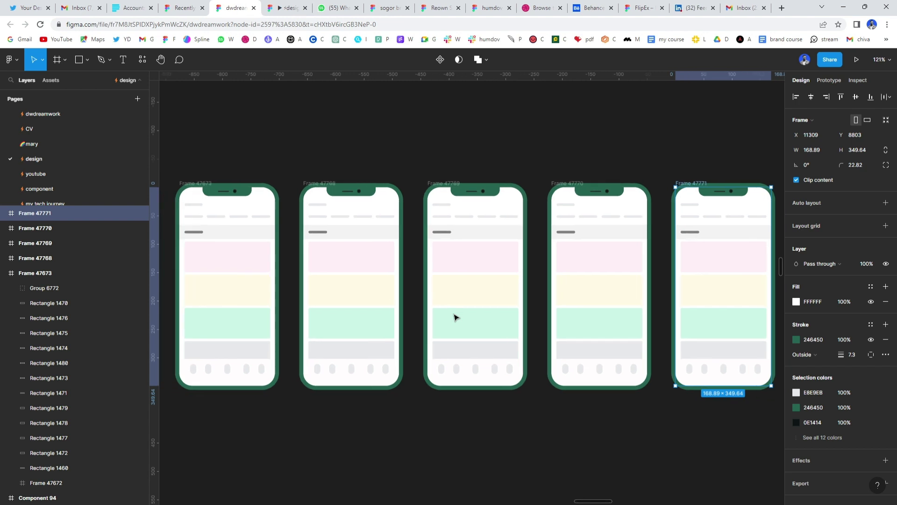
- Move Frames 47768 and 47770 down about 64 px together to stagger the row
{"action": "left_click", "coordinate": [323, 185]}
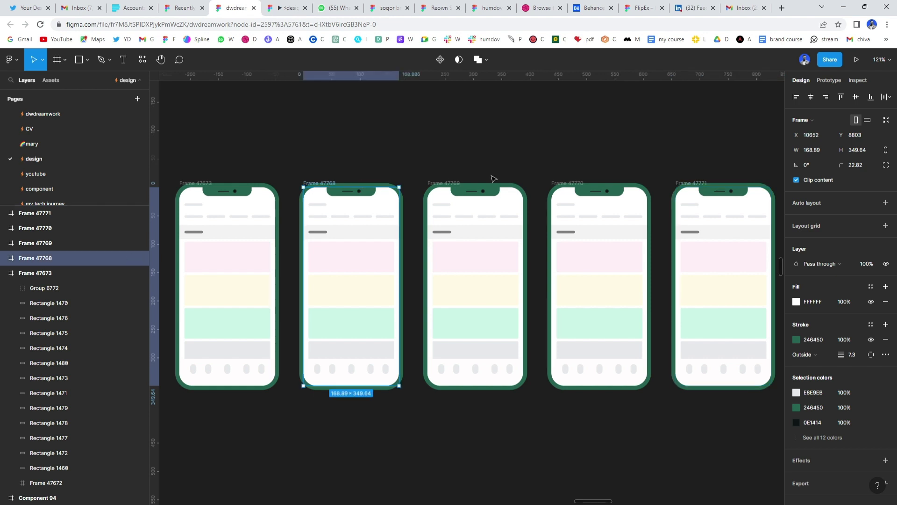
{"action": "left_click", "coordinate": [570, 188], "text": "shift"}
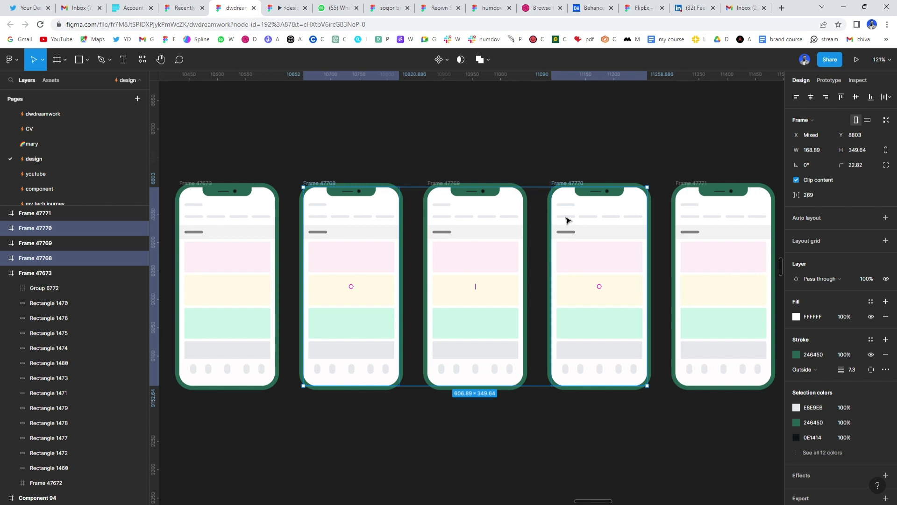
{"action": "left_click_drag", "start_coordinate": [567, 221], "coordinate": [566, 257]}
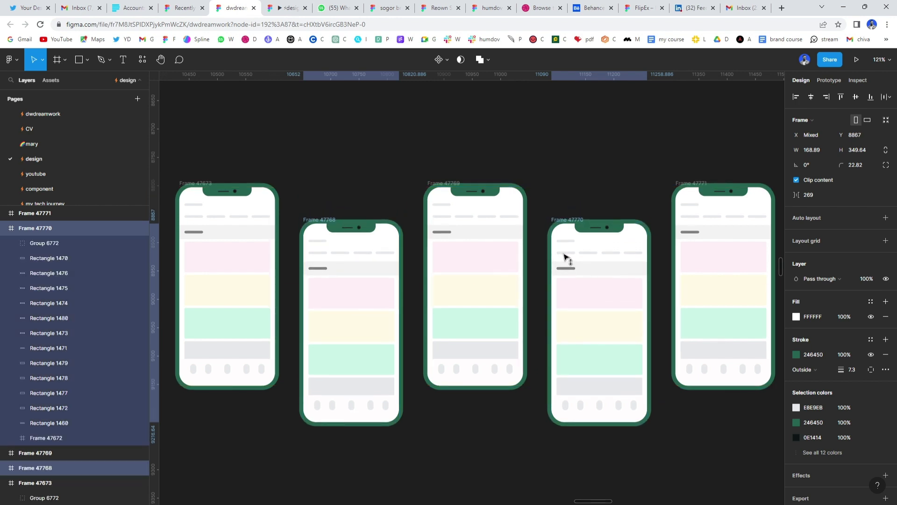
{"action": "left_click", "coordinate": [405, 152]}
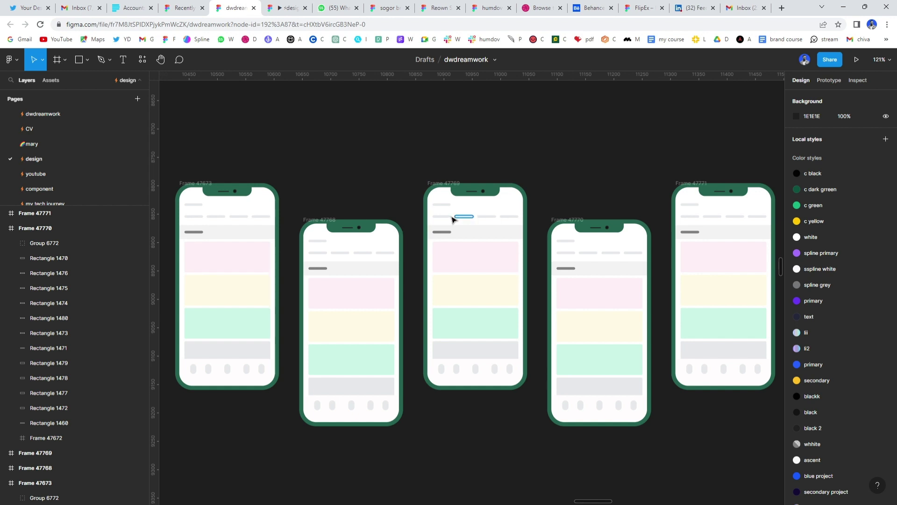
{"action": "scroll", "coordinate": [444, 219], "scroll_direction": "left", "scroll_amount": 2}
{"action": "scroll", "coordinate": [444, 218], "scroll_direction": "left", "scroll_amount": 1}
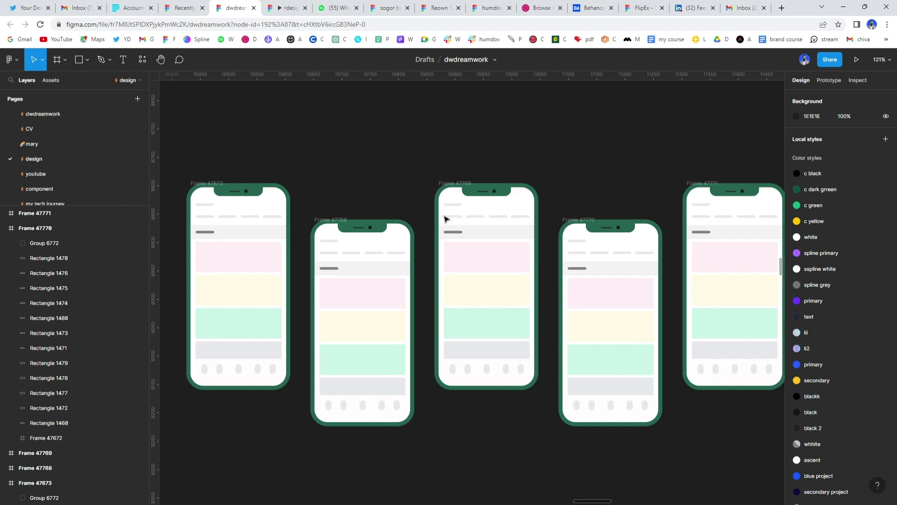
{"action": "scroll", "coordinate": [444, 218], "scroll_direction": "down", "scroll_amount": 1}
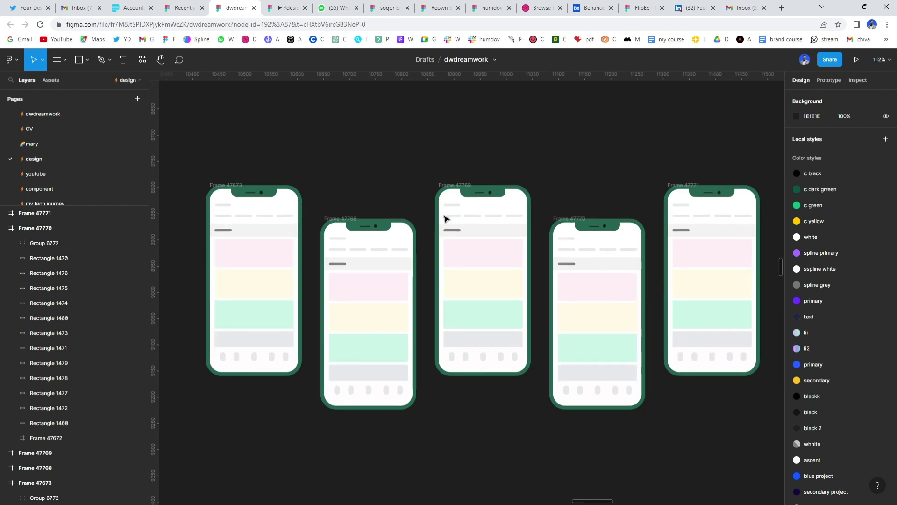
- Draw a new frame, Frame 47772, enclosing the row of five phones
{"action": "key", "text": "f"}
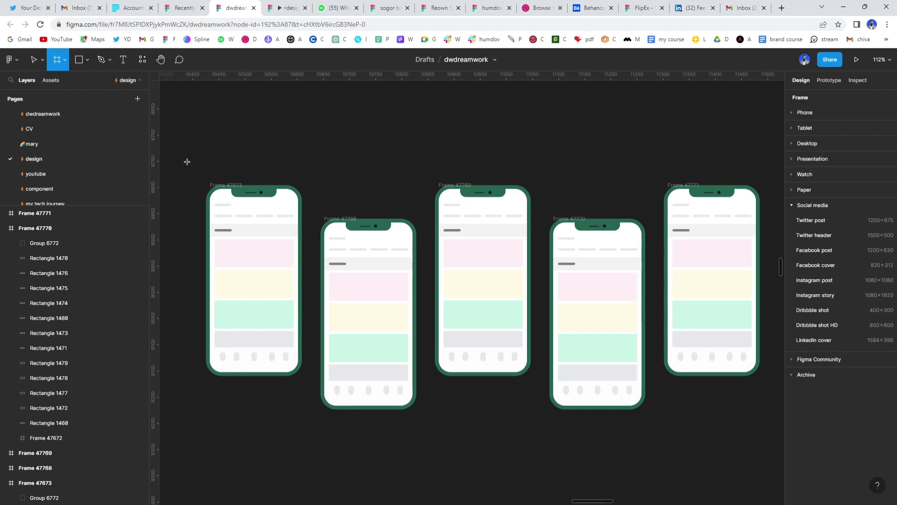
{"action": "left_click_drag", "start_coordinate": [180, 155], "coordinate": [761, 436]}
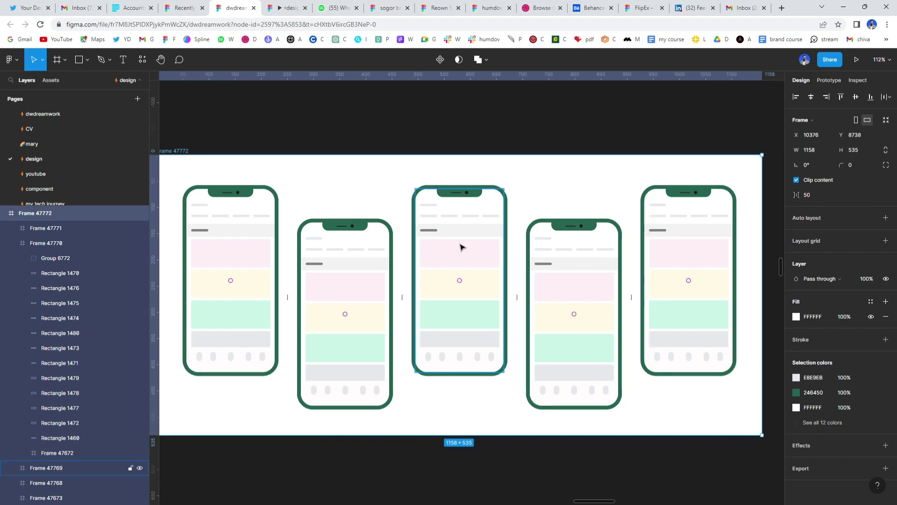
{"action": "scroll", "coordinate": [460, 247], "scroll_direction": "left", "scroll_amount": 2}
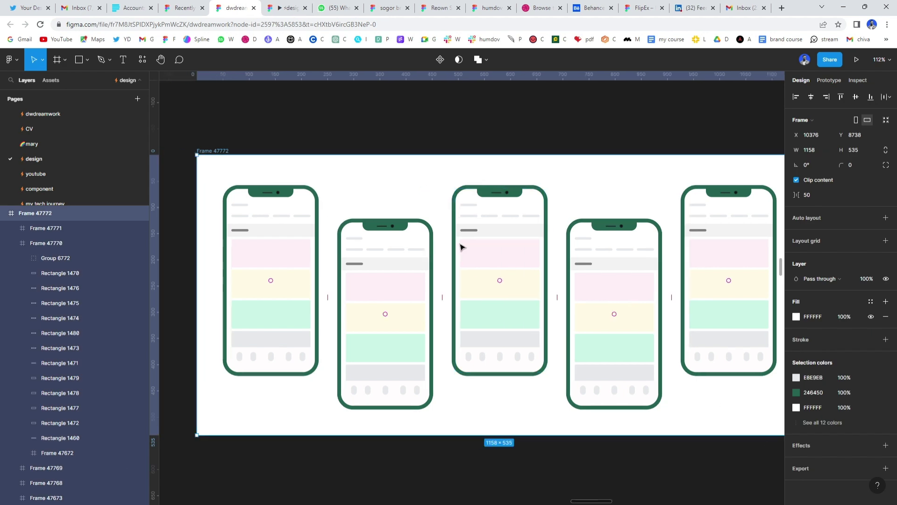
- Hide Frame 47772's white fill and give it a c yellow stroke
{"action": "left_click", "coordinate": [869, 316]}
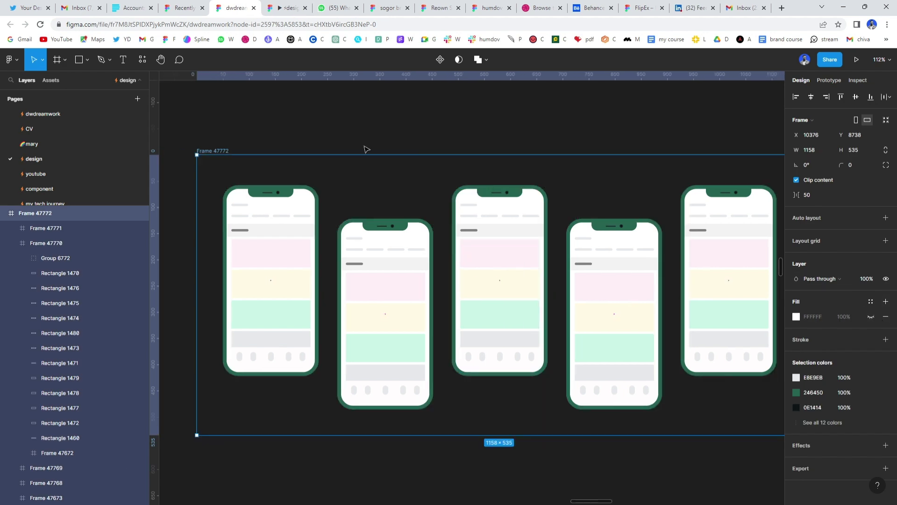
{"action": "left_click", "coordinate": [872, 340]}
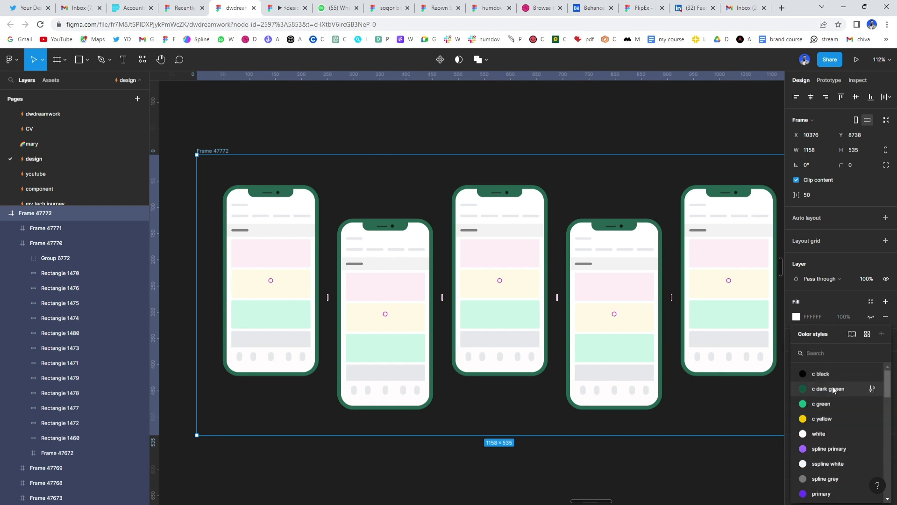
{"action": "left_click", "coordinate": [826, 422]}
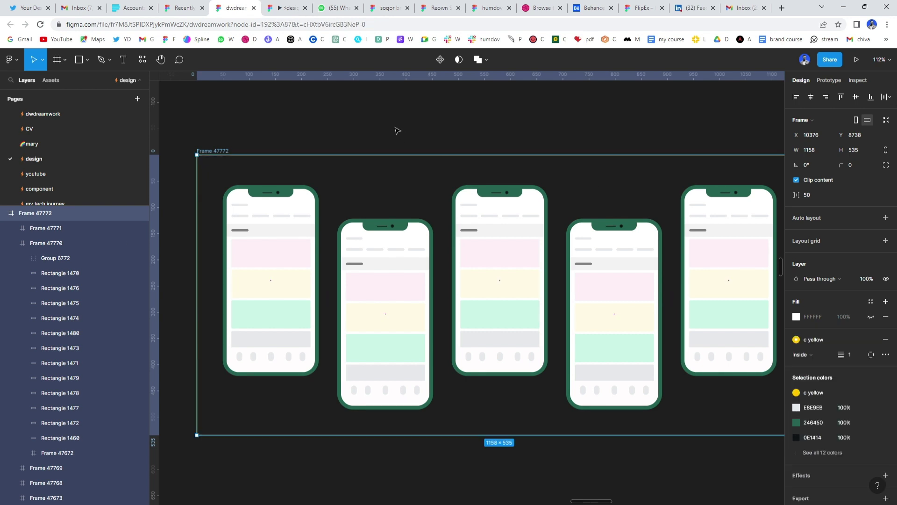
{"action": "left_click", "coordinate": [397, 130]}
{"action": "scroll", "coordinate": [358, 166], "scroll_direction": "down", "scroll_amount": 3}
{"action": "scroll", "coordinate": [357, 173], "scroll_direction": "up", "scroll_amount": 2}
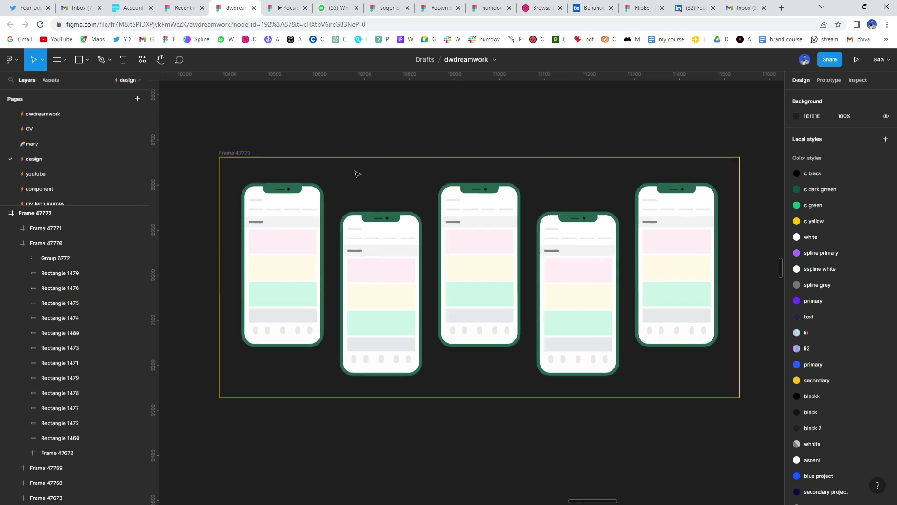
{"action": "scroll", "coordinate": [358, 174], "scroll_direction": "up", "scroll_amount": 1}
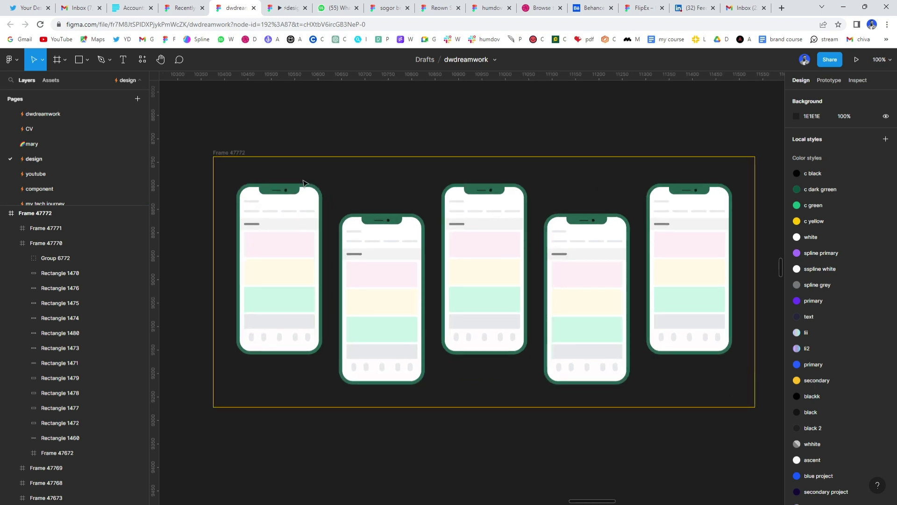
- Select all five phones and group them with Ctrl+G
{"action": "left_click", "coordinate": [241, 154]}
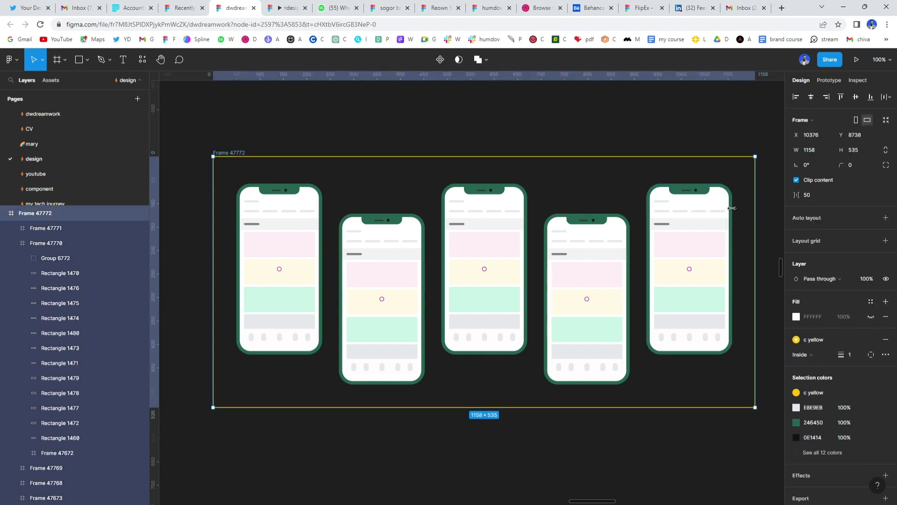
{"action": "left_click_drag", "start_coordinate": [727, 208], "coordinate": [442, 246]}
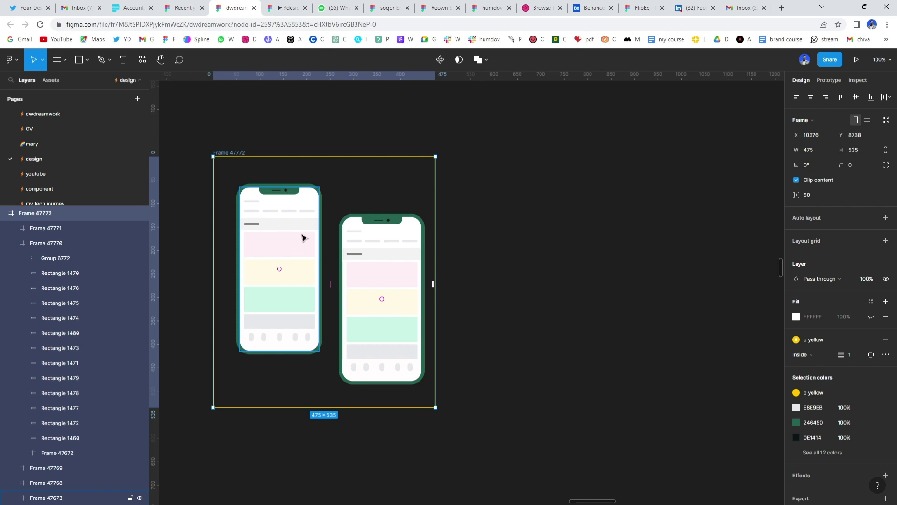
{"action": "key", "text": "ctrl+z"}
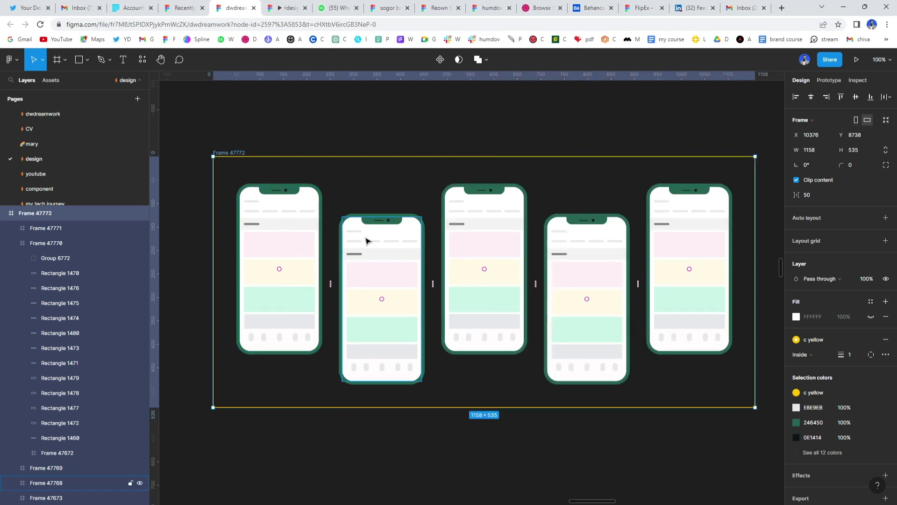
{"action": "left_click", "coordinate": [306, 223]}
{"action": "left_click", "coordinate": [378, 250], "text": "shift"}
{"action": "left_click", "coordinate": [458, 246], "text": "shift"}
{"action": "left_click", "coordinate": [573, 246], "text": "shift"}
{"action": "left_click", "coordinate": [671, 234], "text": "shift"}
{"action": "key", "text": "shift+a"}
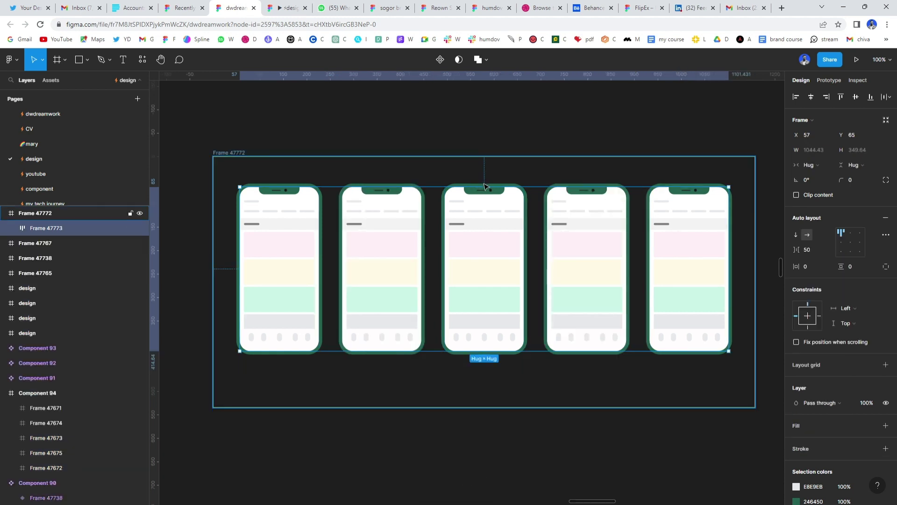
{"action": "key", "text": "ctrl+z"}
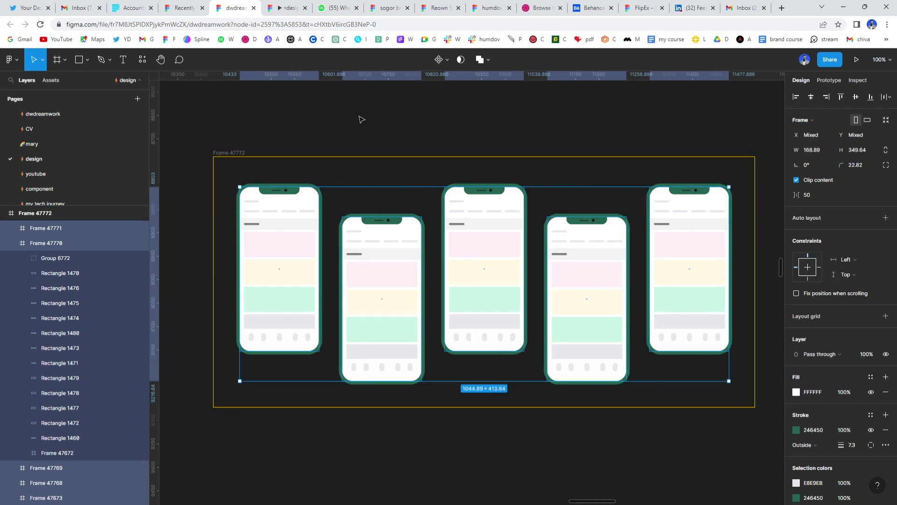
{"action": "key", "text": "ctrl+g"}
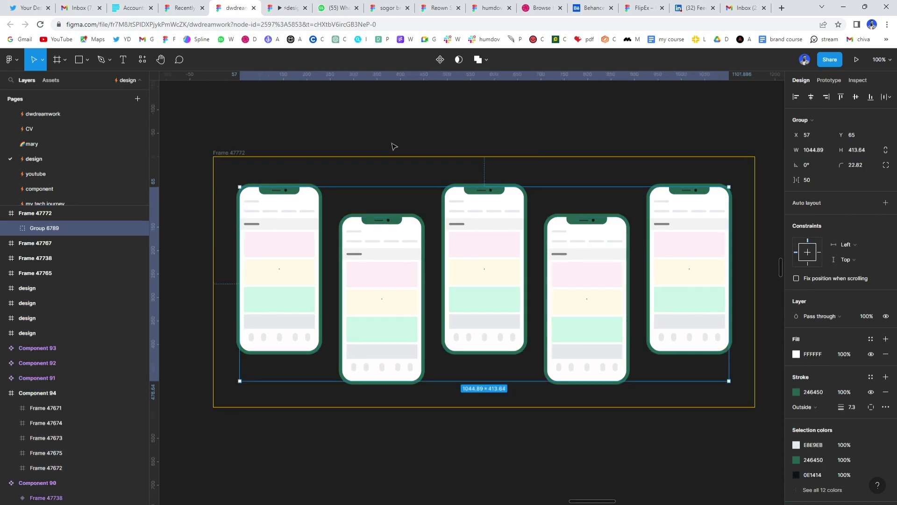
- Centre the phone group vertically and narrow the frame to 471 px, showing two phones
{"action": "left_click", "coordinate": [856, 98]}
{"action": "left_click", "coordinate": [235, 156]}
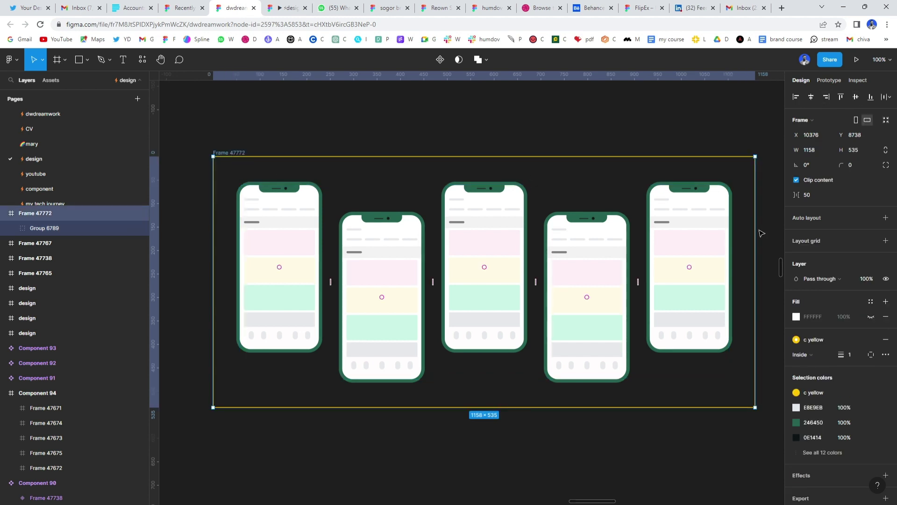
{"action": "left_click_drag", "start_coordinate": [756, 224], "coordinate": [440, 225]}
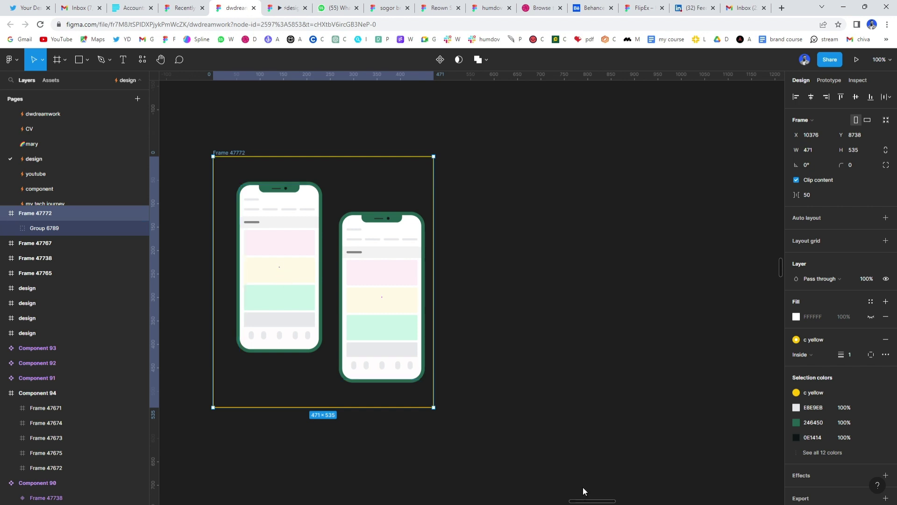
- Duplicate the two-phone frame and right-align the copy's phone group so its last phones show
{"action": "key", "text": "ctrl+d"}
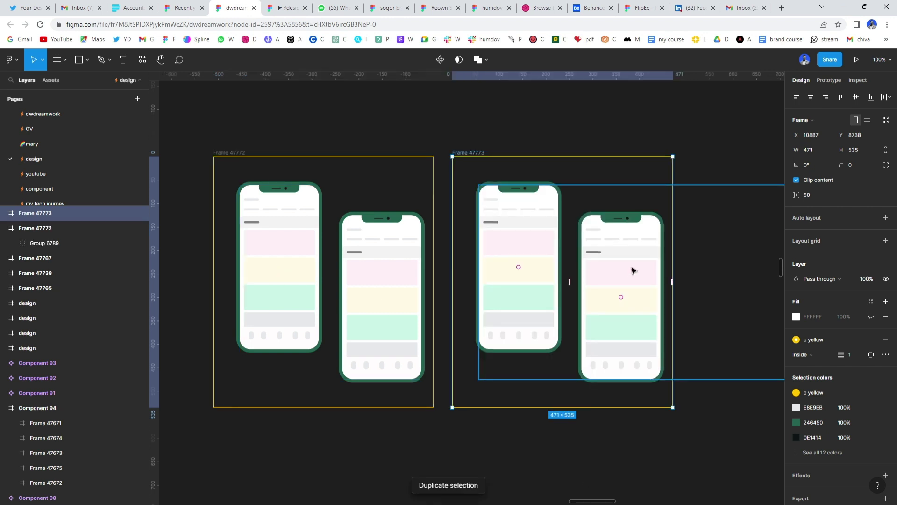
{"action": "left_click", "coordinate": [631, 270]}
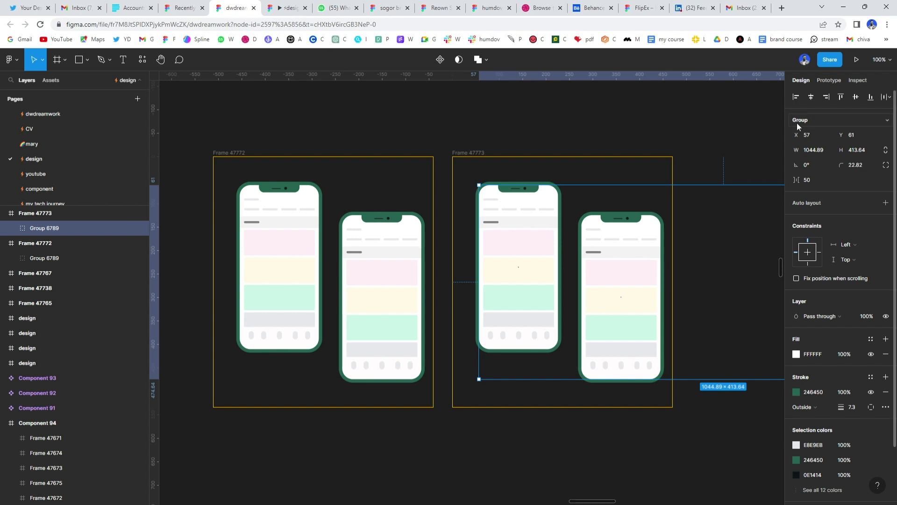
{"action": "left_click", "coordinate": [826, 96]}
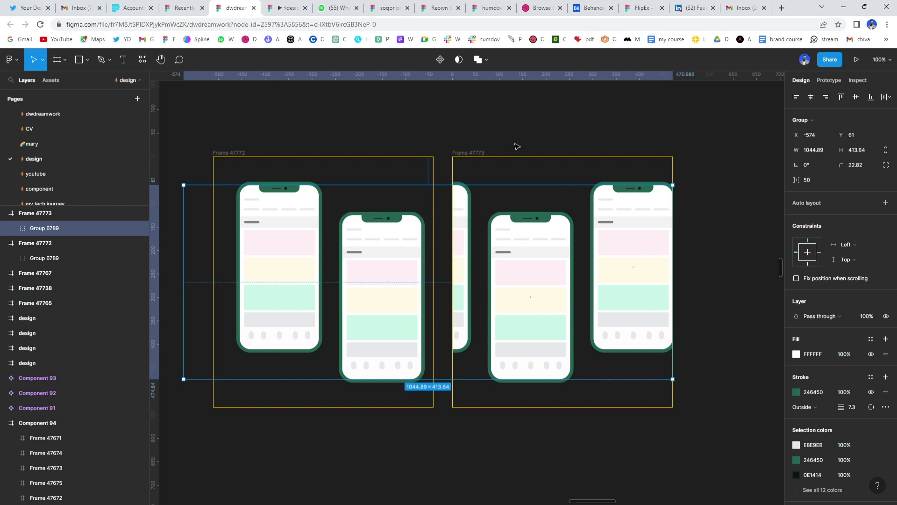
{"action": "left_click_drag", "start_coordinate": [530, 242], "coordinate": [575, 245]}
{"action": "key", "text": "ctrl+z"}
- Rename the copied frame '2' and the original frame '1'
{"action": "double_click", "coordinate": [482, 155]}
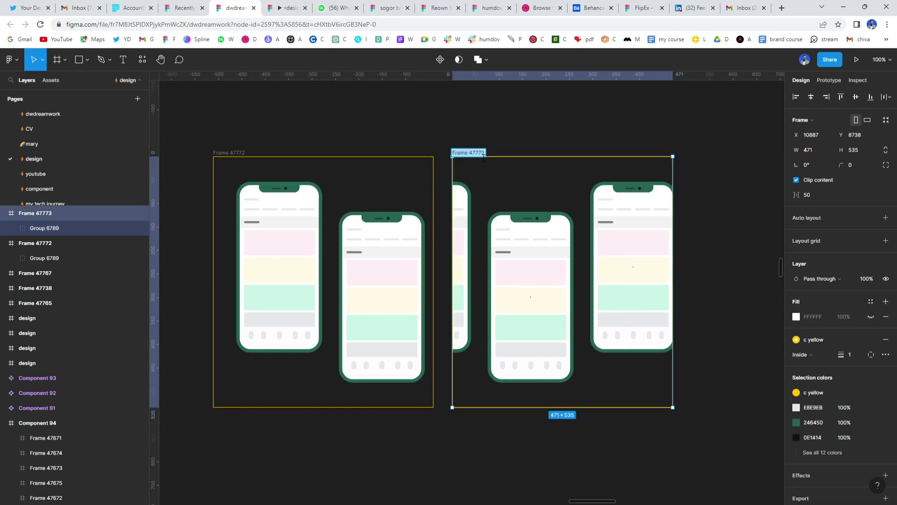
{"action": "type", "text": "2"}
{"action": "left_click", "coordinate": [247, 153]}
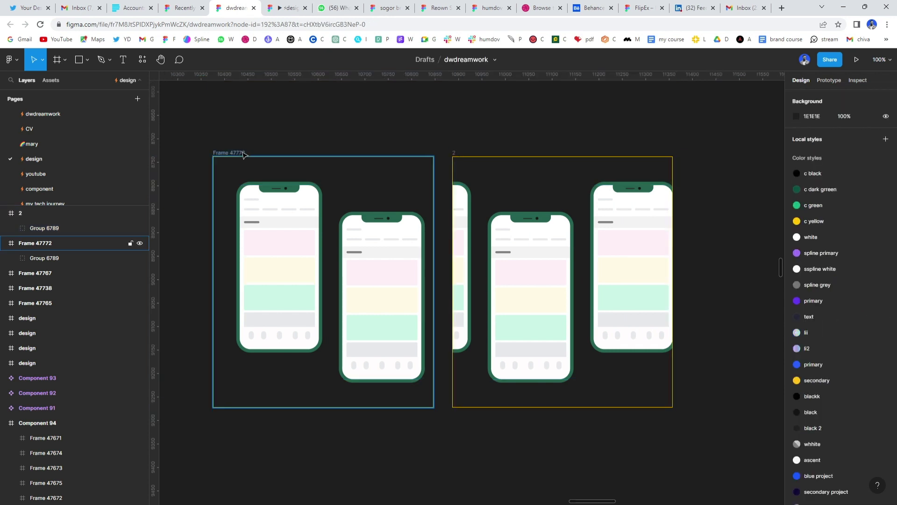
{"action": "double_click", "coordinate": [229, 153]}
{"action": "type", "text": "1"}
{"action": "left_click", "coordinate": [336, 134]}
- Combine frames 1 and 2 into a component set, Component 95
{"action": "left_click_drag", "start_coordinate": [189, 136], "coordinate": [663, 430]}
{"action": "left_click", "coordinate": [442, 60]}
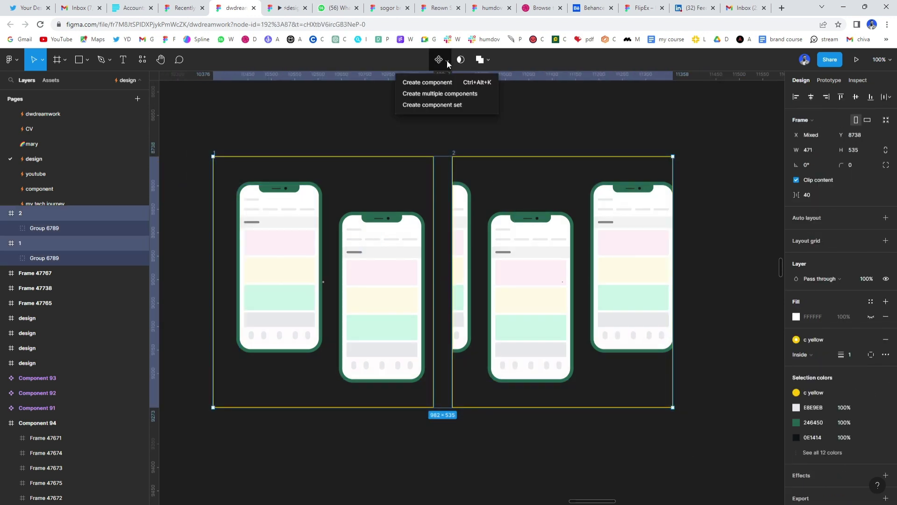
{"action": "left_click", "coordinate": [430, 106]}
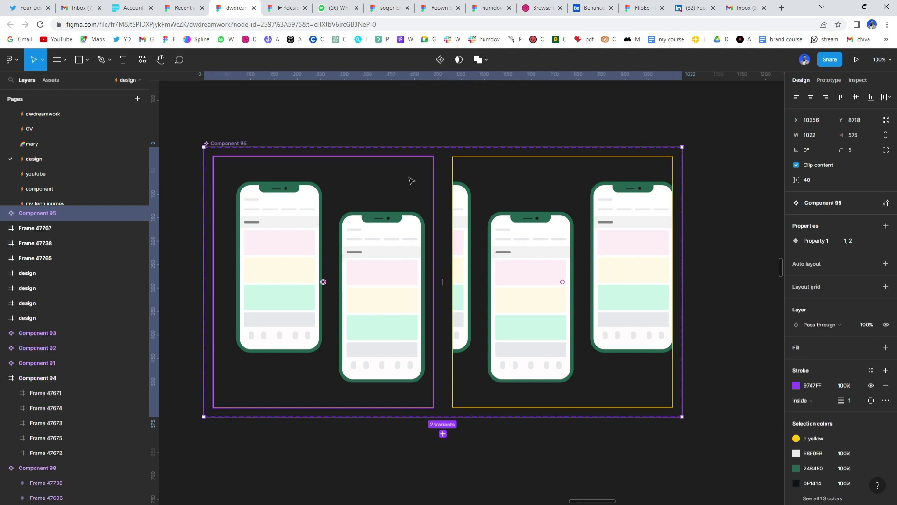
{"action": "key", "text": "Return"}
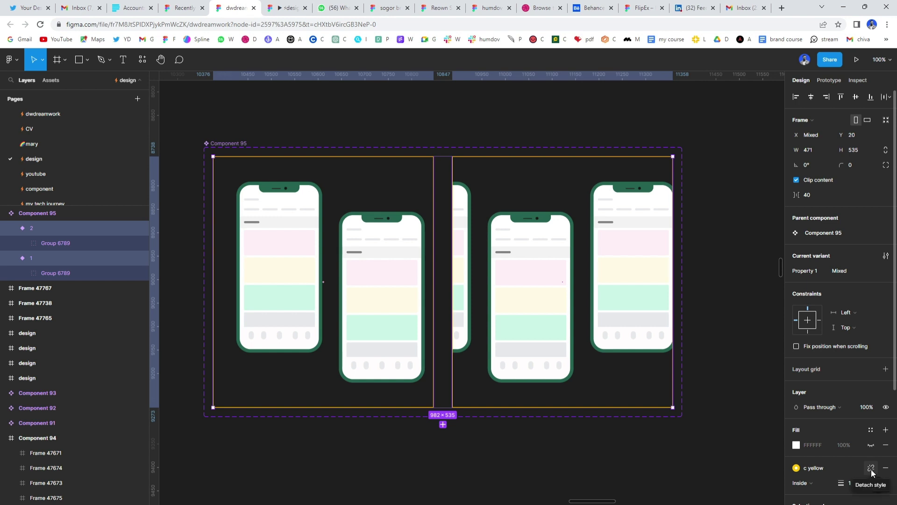
- Remove the c yellow stroke and white fill from both variants
{"action": "left_click", "coordinate": [885, 468]}
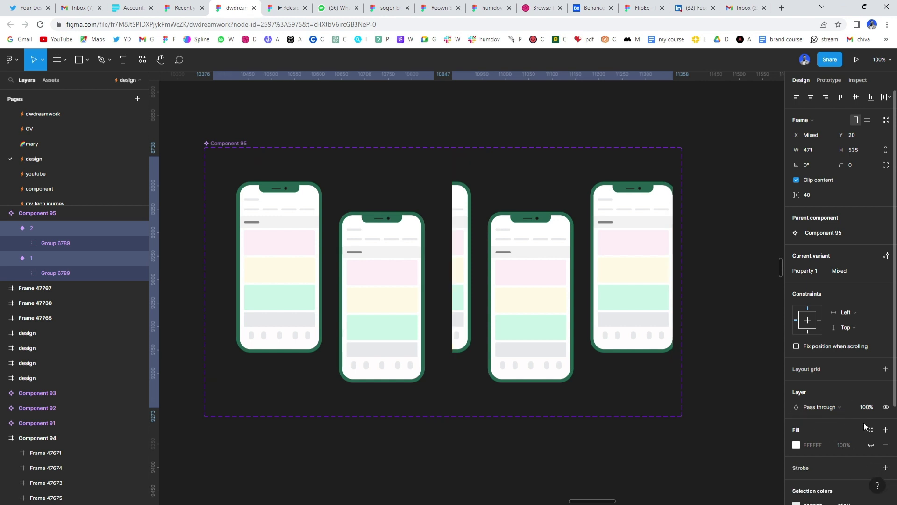
{"action": "left_click", "coordinate": [886, 446]}
{"action": "scroll", "coordinate": [412, 217], "scroll_direction": "up", "scroll_amount": 2}
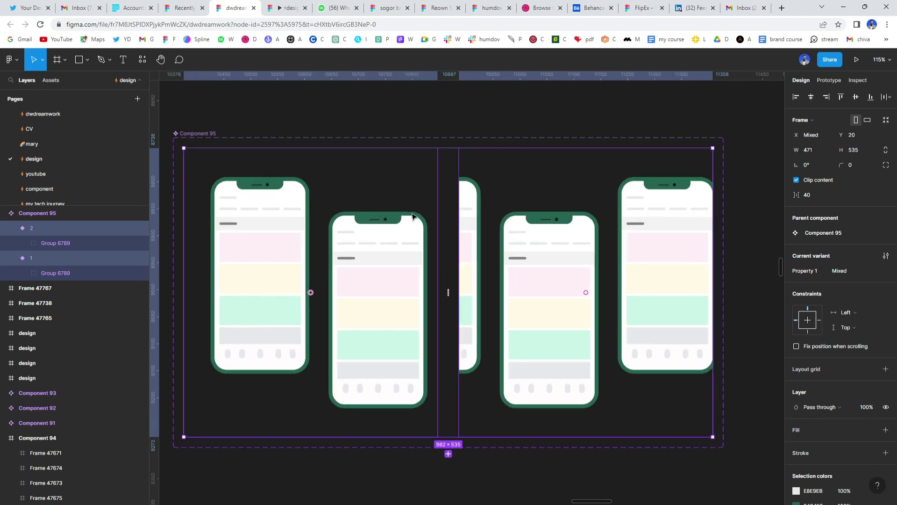
{"action": "scroll", "coordinate": [402, 213], "scroll_direction": "left", "scroll_amount": 1}
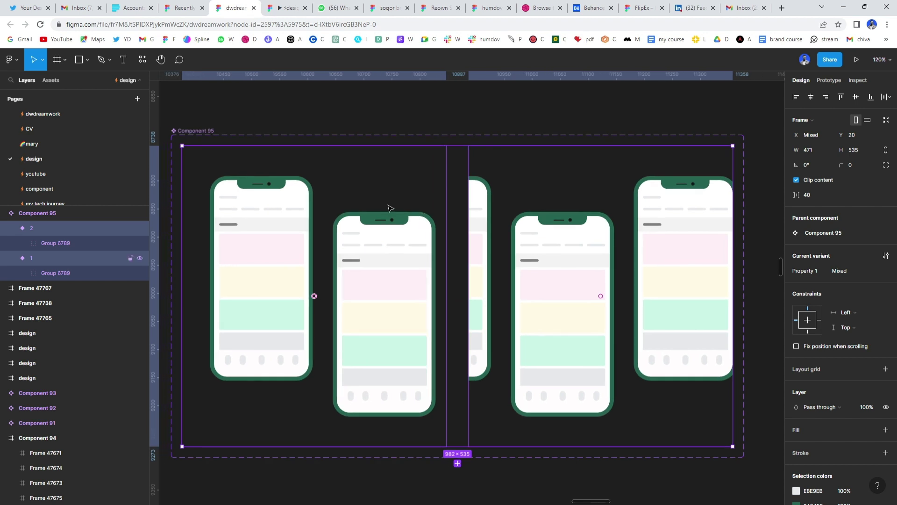
{"action": "left_click", "coordinate": [390, 208]}
{"action": "left_click", "coordinate": [829, 80]}
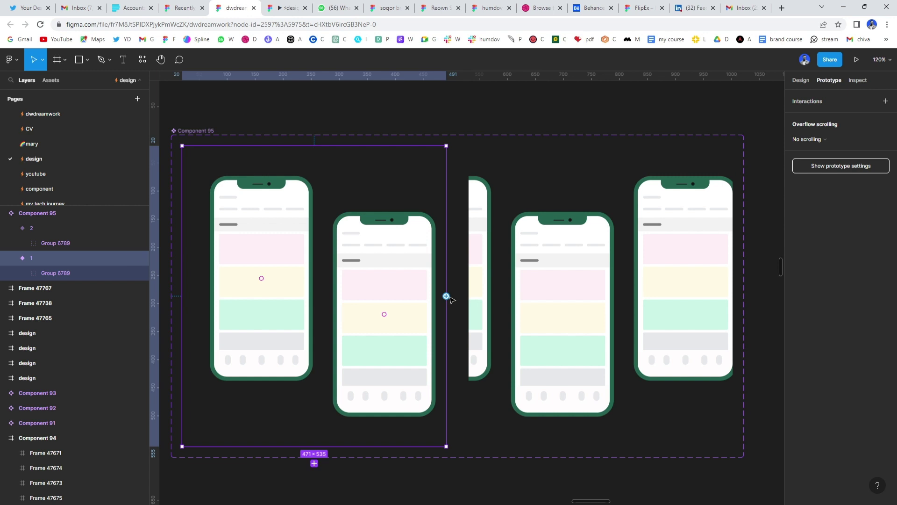
- Link variant 1 to variant 2: After delay 800ms, Smart animate, Ease out, 10000ms
{"action": "left_click_drag", "start_coordinate": [447, 296], "coordinate": [538, 297]}
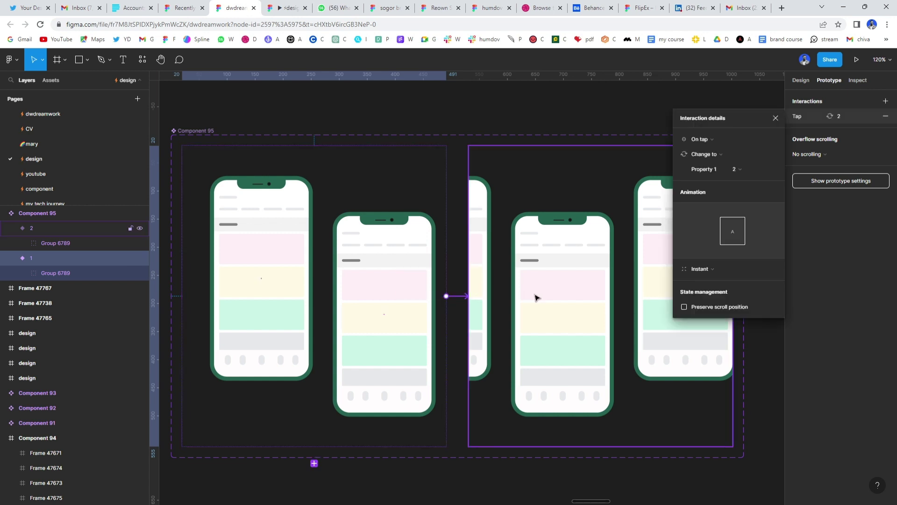
{"action": "left_click", "coordinate": [707, 140]}
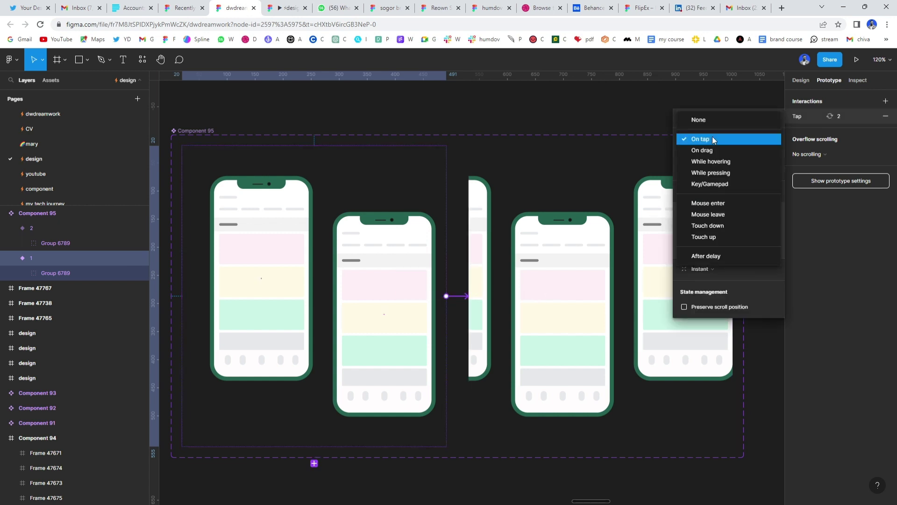
{"action": "left_click", "coordinate": [721, 257]}
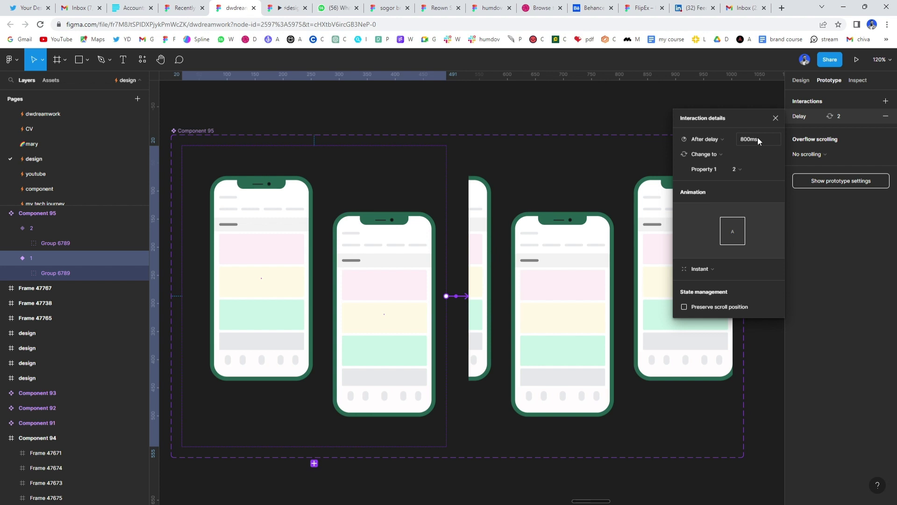
{"action": "left_click", "coordinate": [705, 269]}
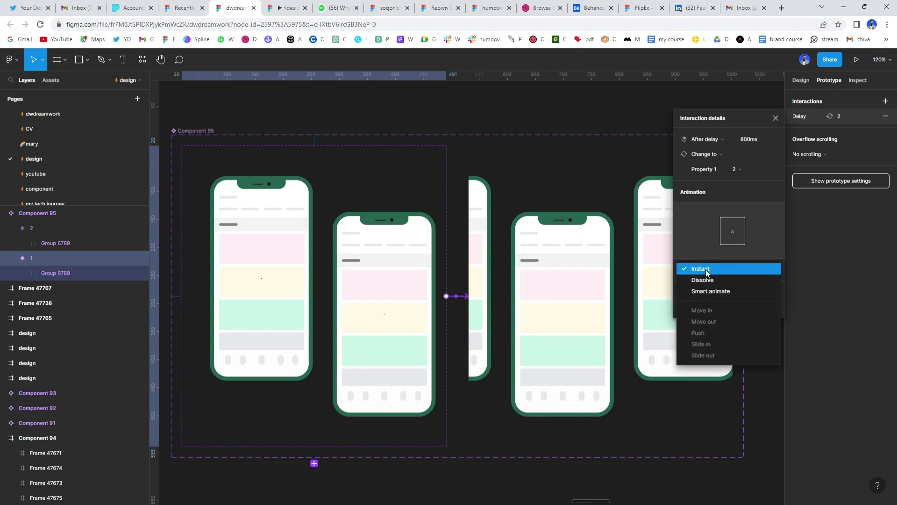
{"action": "left_click", "coordinate": [707, 290]}
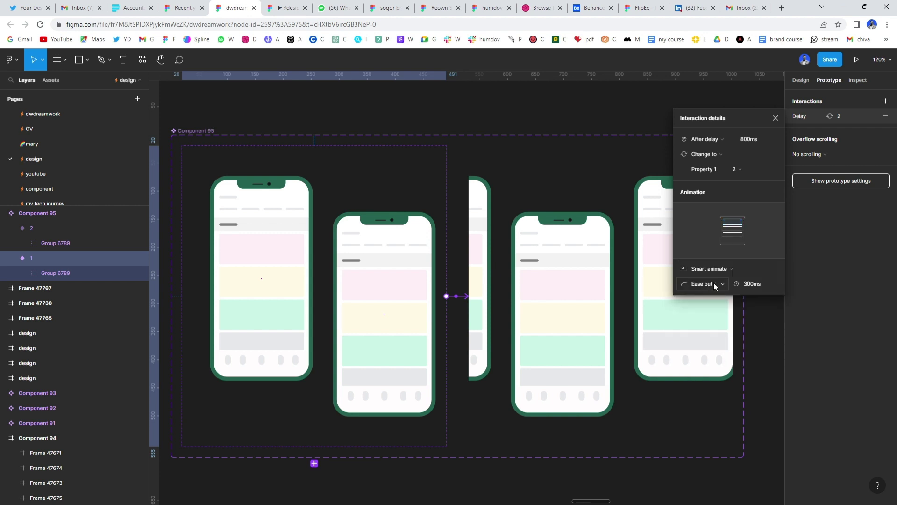
{"action": "left_click", "coordinate": [719, 284]}
{"action": "left_click", "coordinate": [718, 283]}
{"action": "key", "text": "Return"}
- Link variant 2 back to variant 1 with an After delay trigger to complete the loop
{"action": "left_click", "coordinate": [516, 265]}
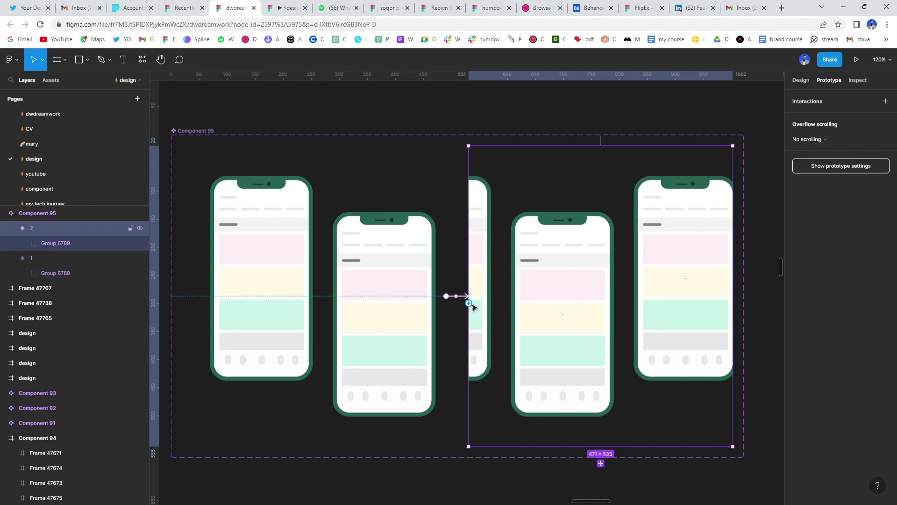
{"action": "left_click_drag", "start_coordinate": [468, 303], "coordinate": [407, 260]}
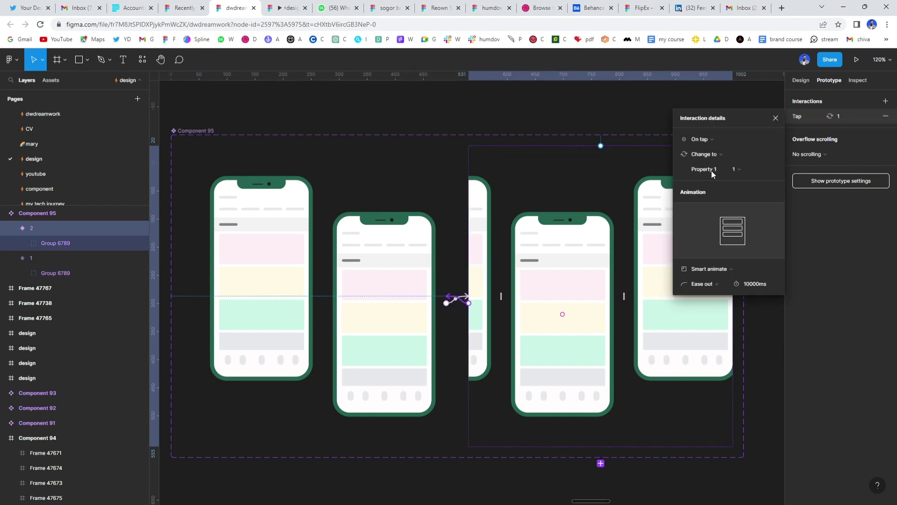
{"action": "left_click", "coordinate": [723, 141]}
{"action": "left_click", "coordinate": [720, 259]}
{"action": "left_click", "coordinate": [775, 117]}
{"action": "left_click", "coordinate": [487, 107]}
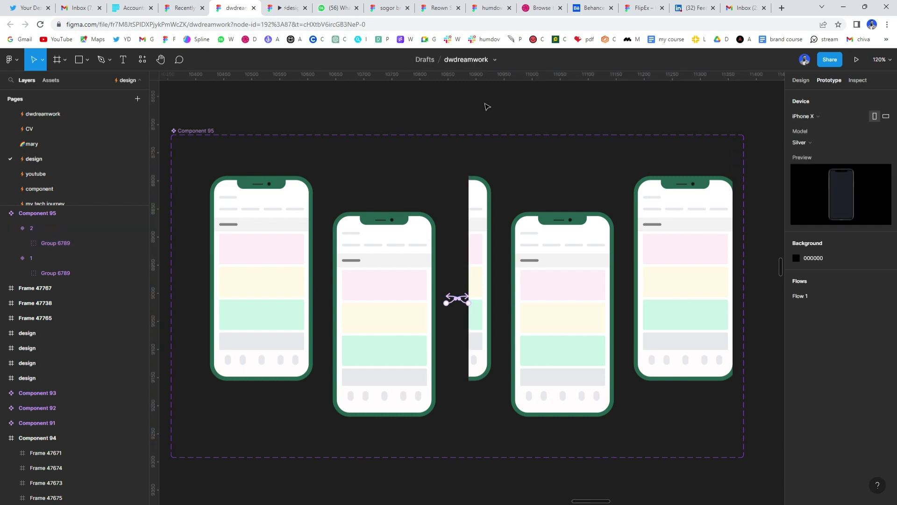
- Draw a new empty frame to the right of the phone component
{"action": "scroll", "coordinate": [442, 184], "scroll_direction": "down", "scroll_amount": 1}
{"action": "scroll", "coordinate": [444, 187], "scroll_direction": "right", "scroll_amount": 3}
{"action": "scroll", "coordinate": [443, 187], "scroll_direction": "right", "scroll_amount": 5}
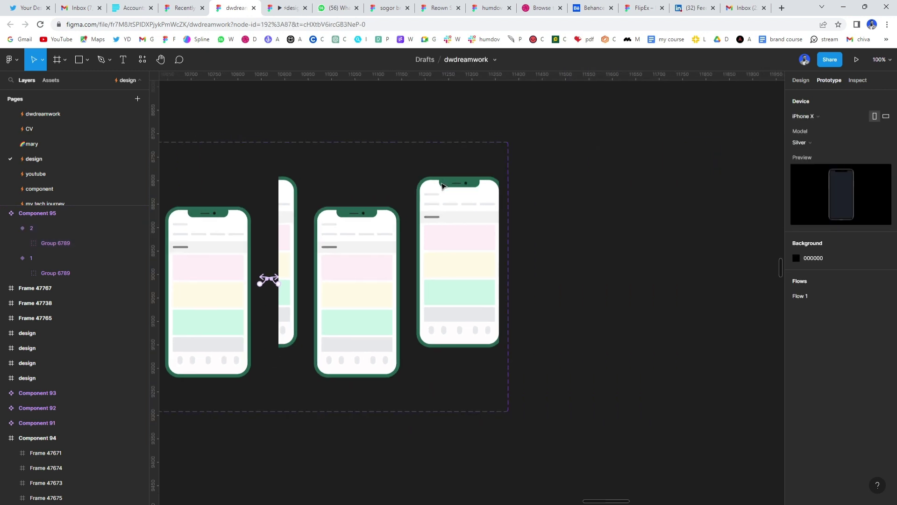
{"action": "key", "text": "f"}
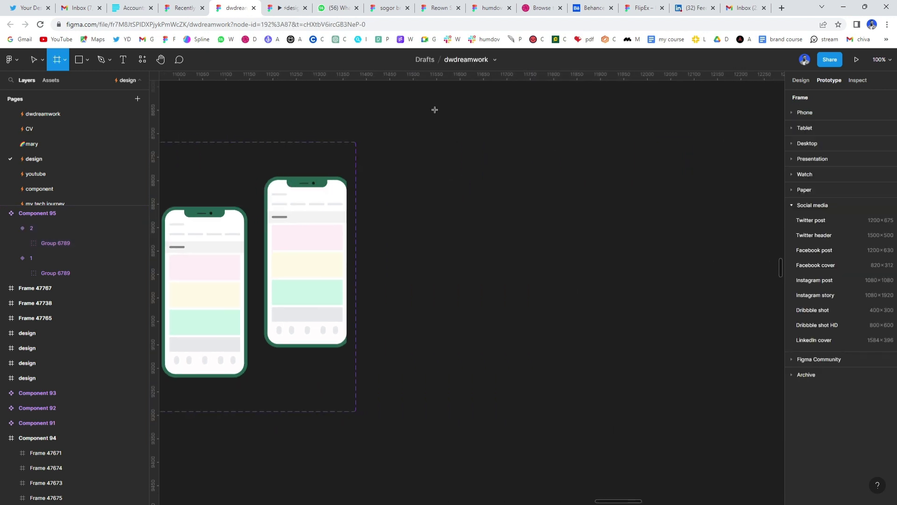
{"action": "left_click_drag", "start_coordinate": [426, 101], "coordinate": [760, 461]}
{"action": "scroll", "coordinate": [549, 391], "scroll_direction": "down", "scroll_amount": 1}
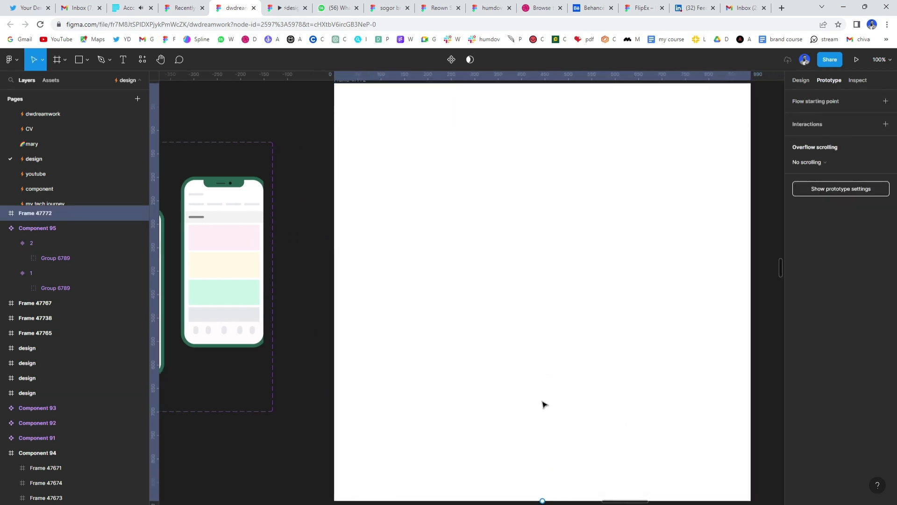
{"action": "scroll", "coordinate": [431, 294], "scroll_direction": "left", "scroll_amount": 8}
{"action": "scroll", "coordinate": [430, 293], "scroll_direction": "right", "scroll_amount": 2}
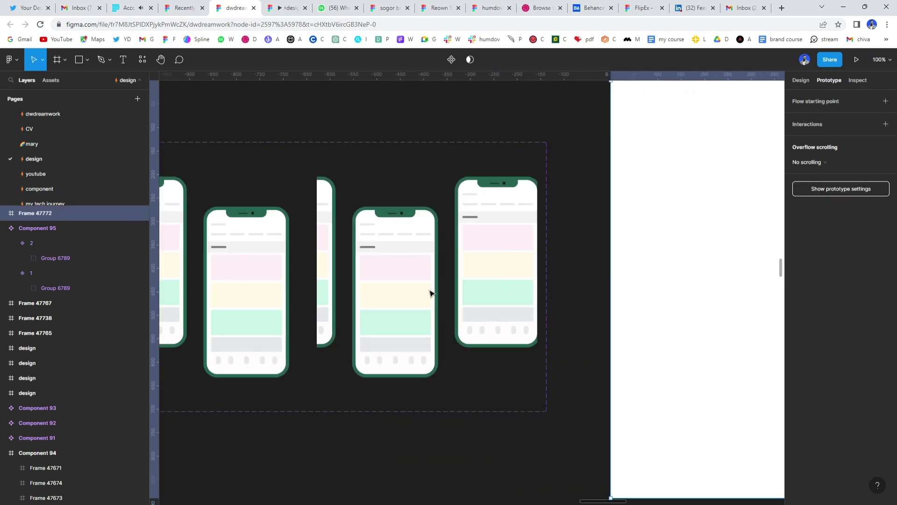
- Alt-drag an instance of variant 1 into the new frame
{"action": "left_click", "coordinate": [204, 258]}
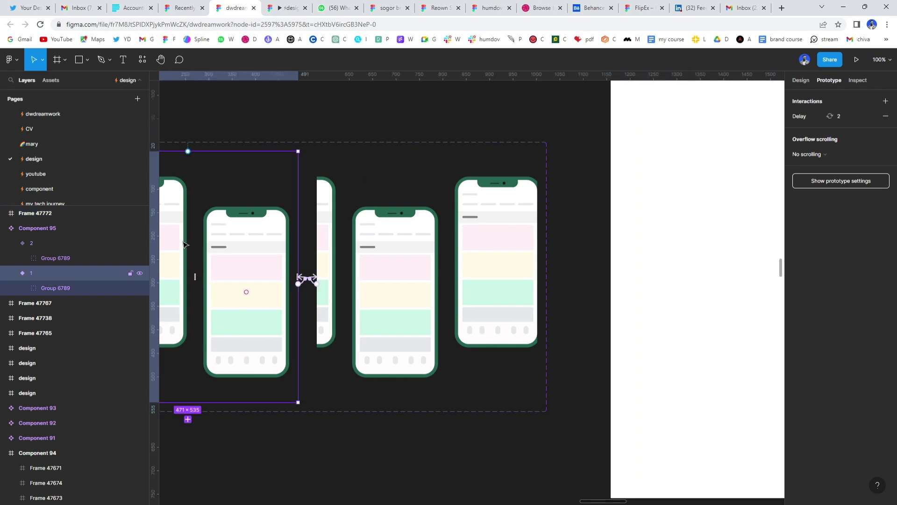
{"action": "scroll", "coordinate": [260, 252], "scroll_direction": "left", "scroll_amount": 2}
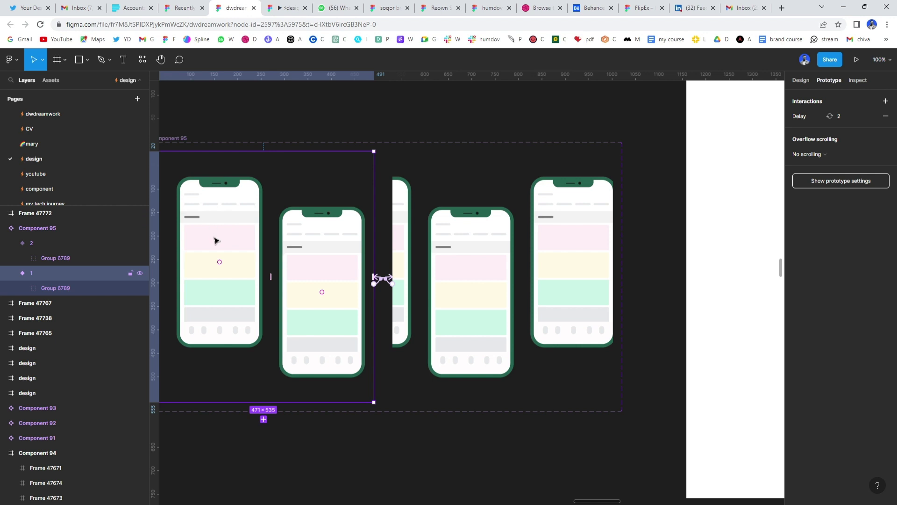
{"action": "left_click_drag", "start_coordinate": [198, 227], "coordinate": [743, 257]}
{"action": "scroll", "coordinate": [712, 269], "scroll_direction": "right", "scroll_amount": 5}
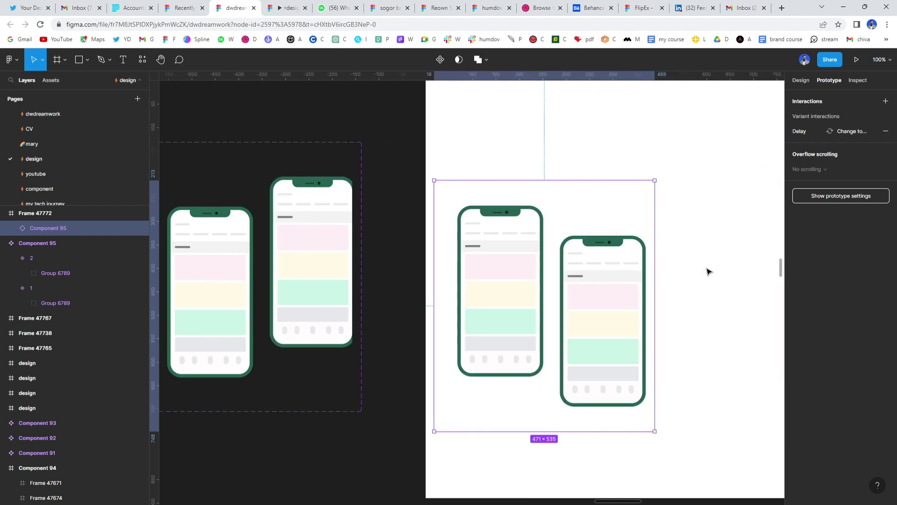
- Centre the phone instance horizontally and vertically within its new frame
{"action": "left_click", "coordinate": [805, 81]}
{"action": "left_click", "coordinate": [811, 96]}
{"action": "left_click", "coordinate": [856, 97]}
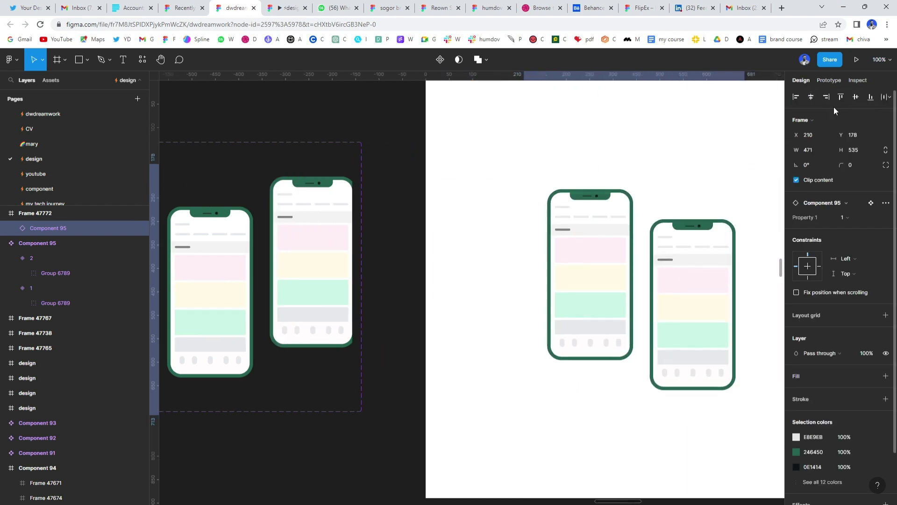
{"action": "scroll", "coordinate": [534, 181], "scroll_direction": "down", "scroll_amount": 1}
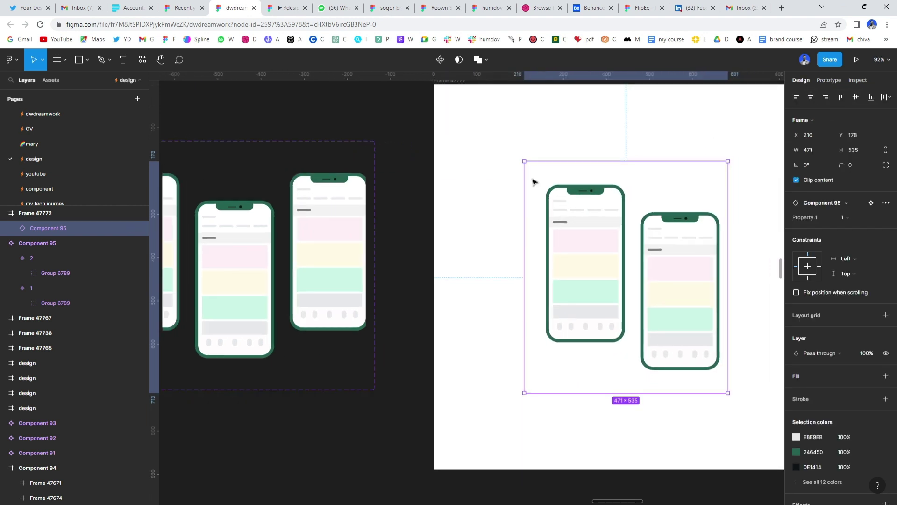
{"action": "scroll", "coordinate": [534, 181], "scroll_direction": "right", "scroll_amount": 3}
{"action": "scroll", "coordinate": [534, 182], "scroll_direction": "up", "scroll_amount": 1}
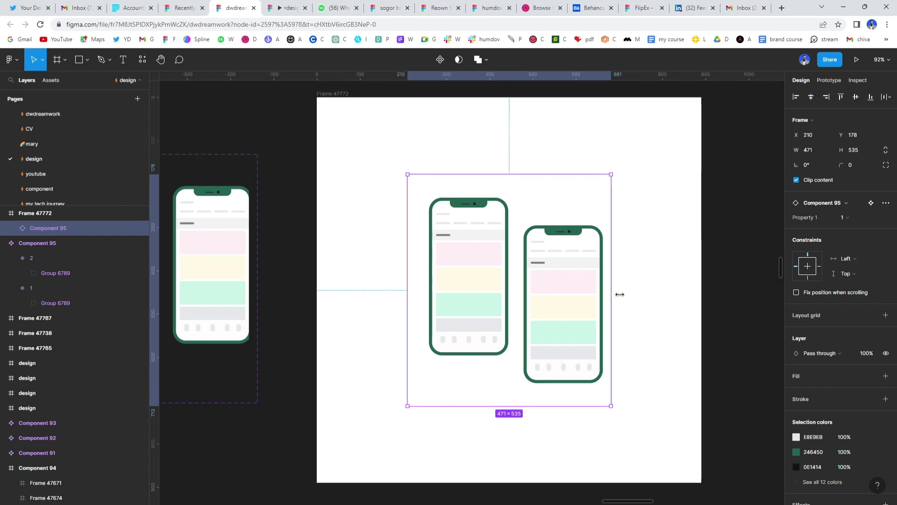
- Scale the frame and phones up together so the frame is 890×890
{"action": "key", "text": "k"}
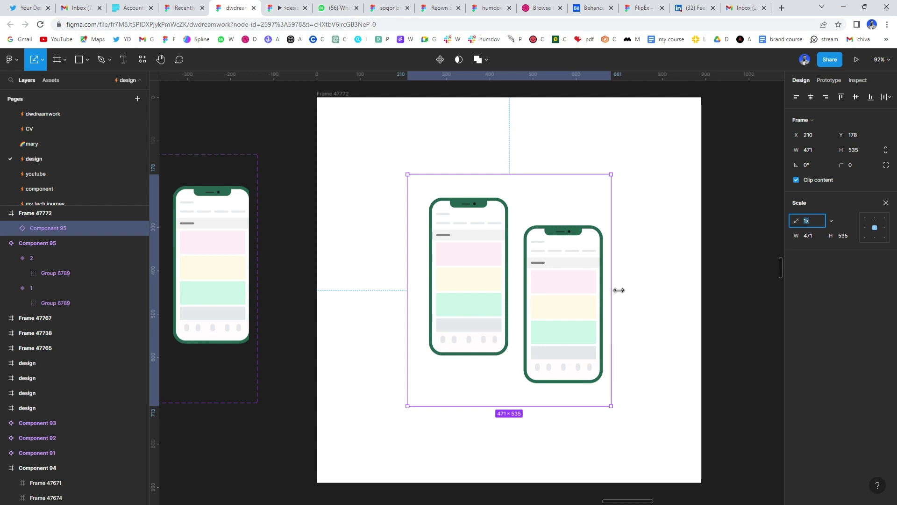
{"action": "left_click_drag", "start_coordinate": [619, 290], "coordinate": [708, 321]}
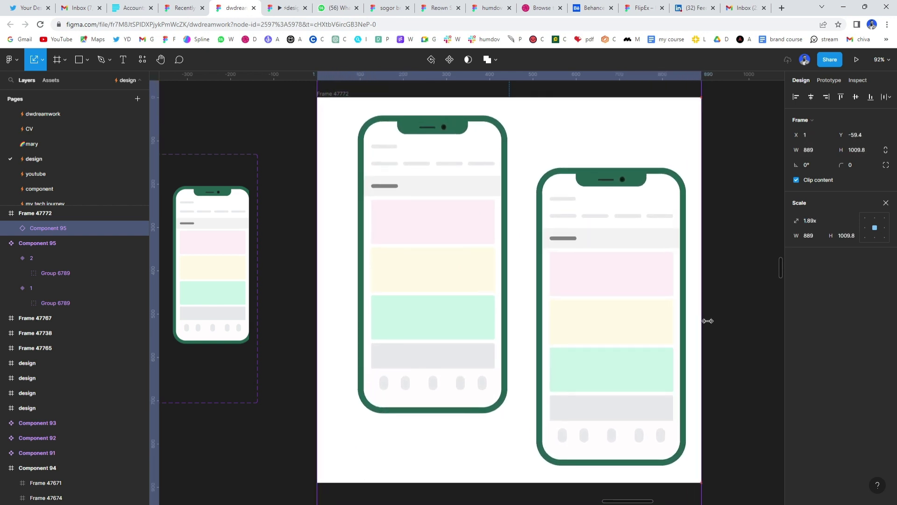
{"action": "left_click", "coordinate": [289, 108]}
{"action": "left_click", "coordinate": [352, 99]}
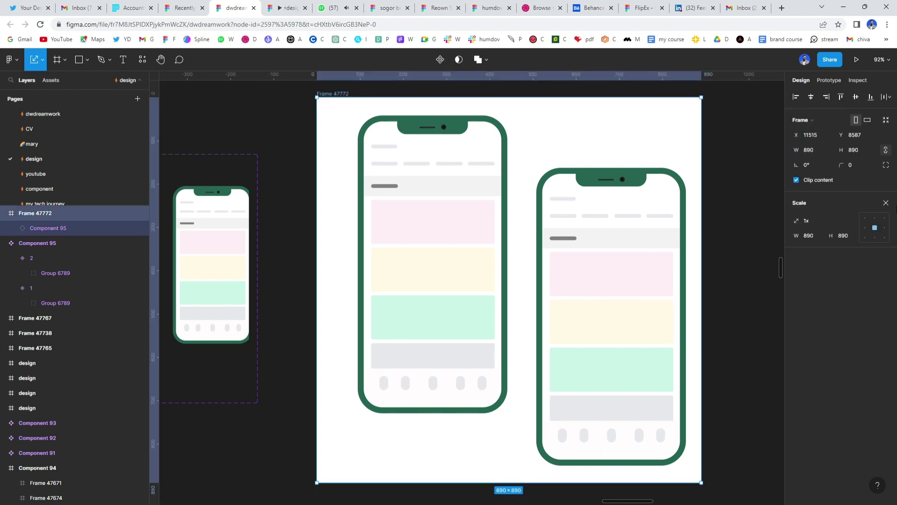
- Fill Frame 47772 with the c yellow colour style
{"action": "left_click", "coordinate": [871, 287]}
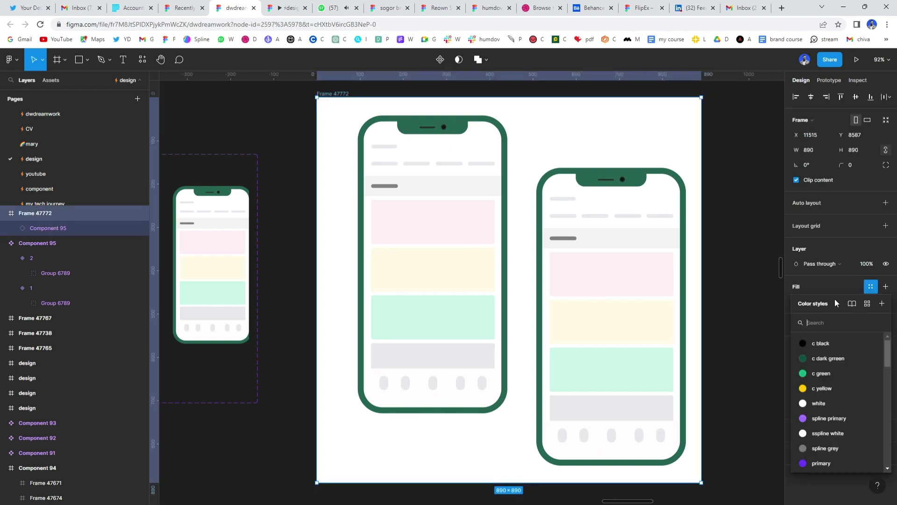
{"action": "left_click", "coordinate": [830, 385]}
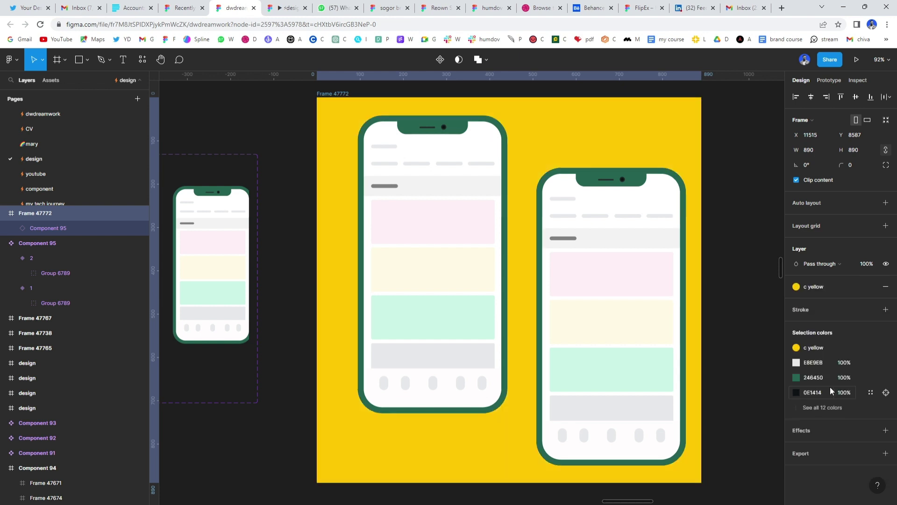
{"action": "left_click", "coordinate": [730, 196]}
- Rename the frame to 'endless scroll effect'
{"action": "left_click", "coordinate": [342, 95]}
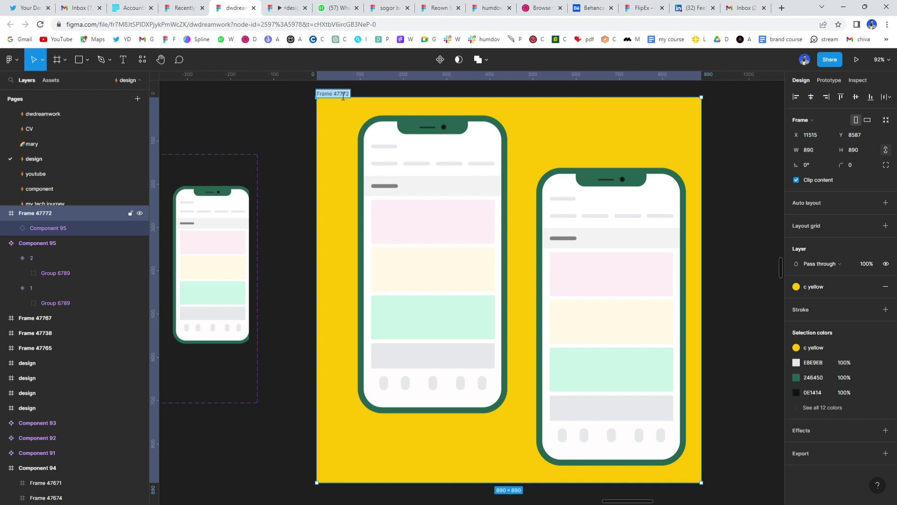
{"action": "type", "text": "endless scroll effect"}
{"action": "key", "text": "Return"}
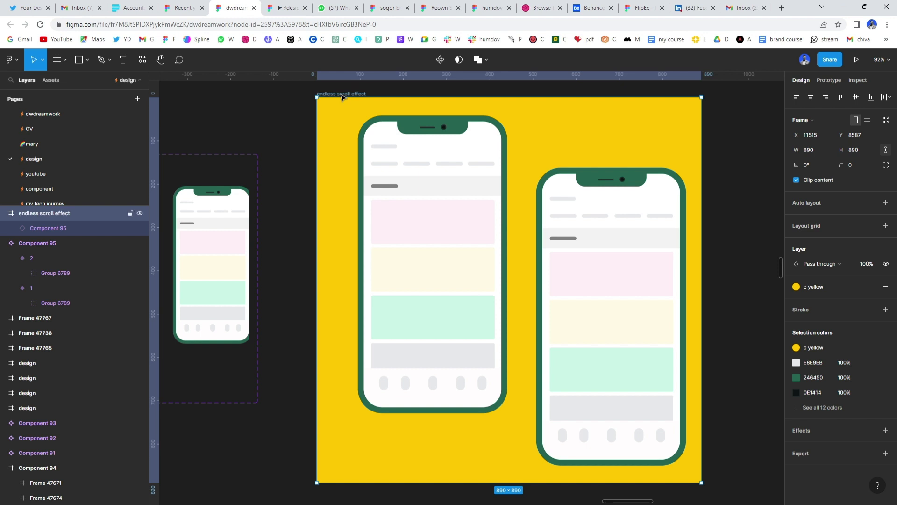
- Add the yellow frame as flow starting point Flow 2 and present it
{"action": "left_click", "coordinate": [830, 80]}
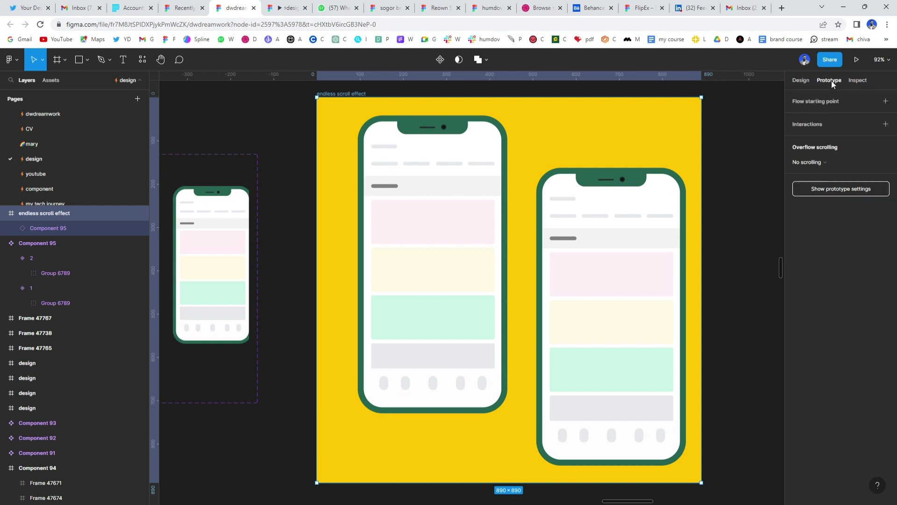
{"action": "left_click", "coordinate": [847, 100]}
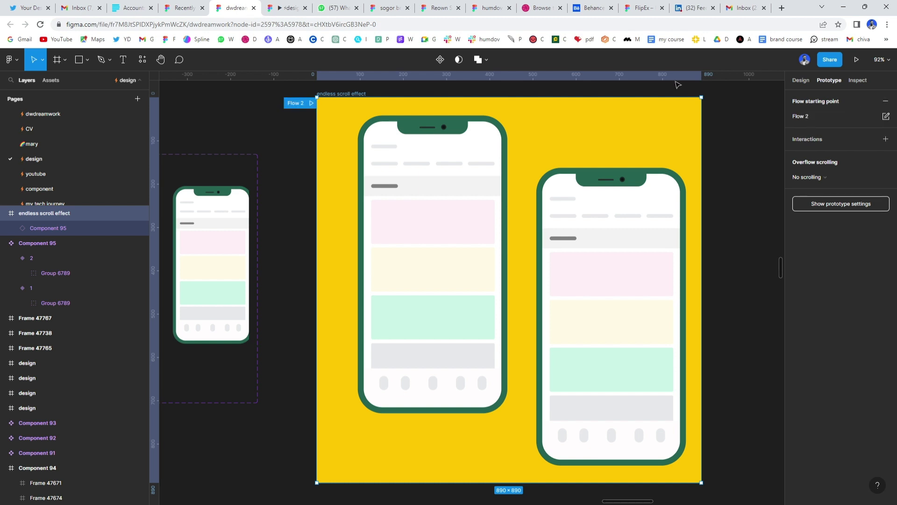
{"action": "left_click", "coordinate": [312, 104]}
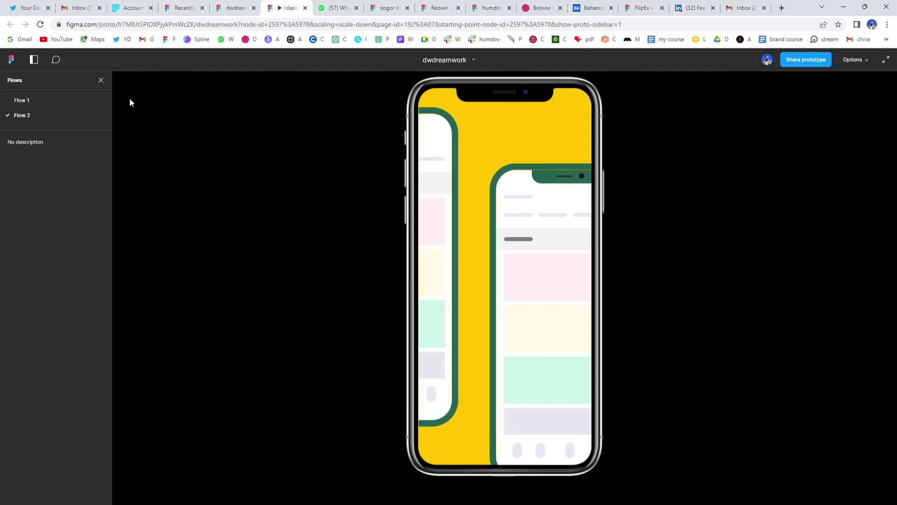
- After watching Flow 2 loop, switch the prototype viewer to Flow 1
{"action": "left_click", "coordinate": [40, 99]}
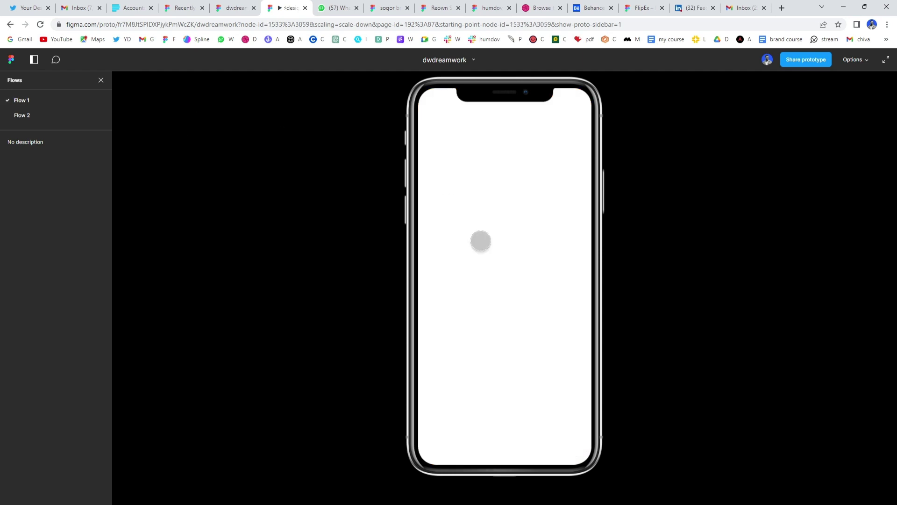